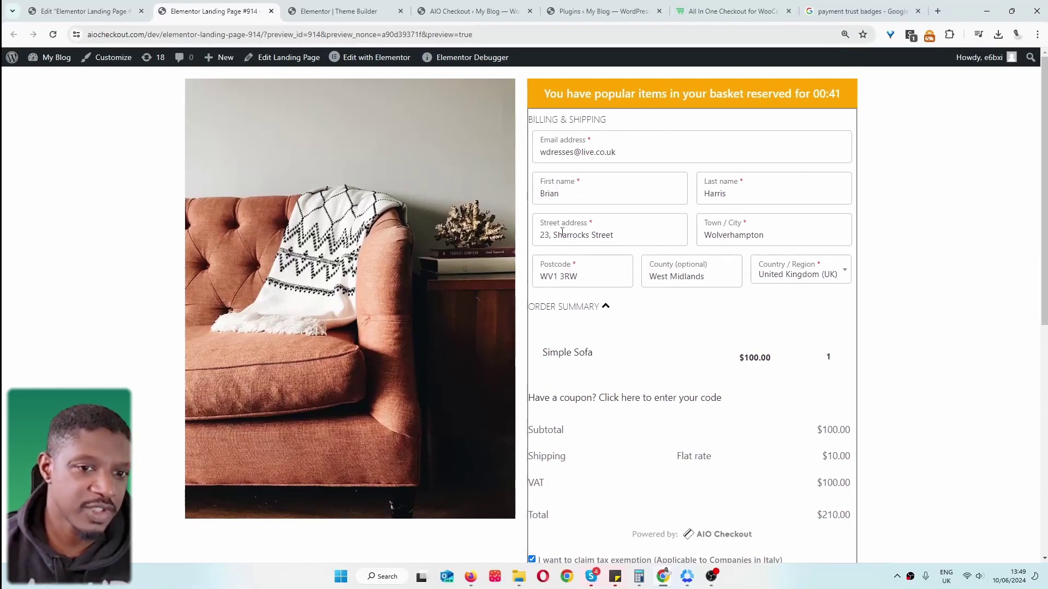
Step: Review the finished landing page checkout from the billing form down to the payment options and trust badges
{"action": "scroll", "coordinate": [771, 316], "scroll_direction": "down", "scroll_amount": 8}
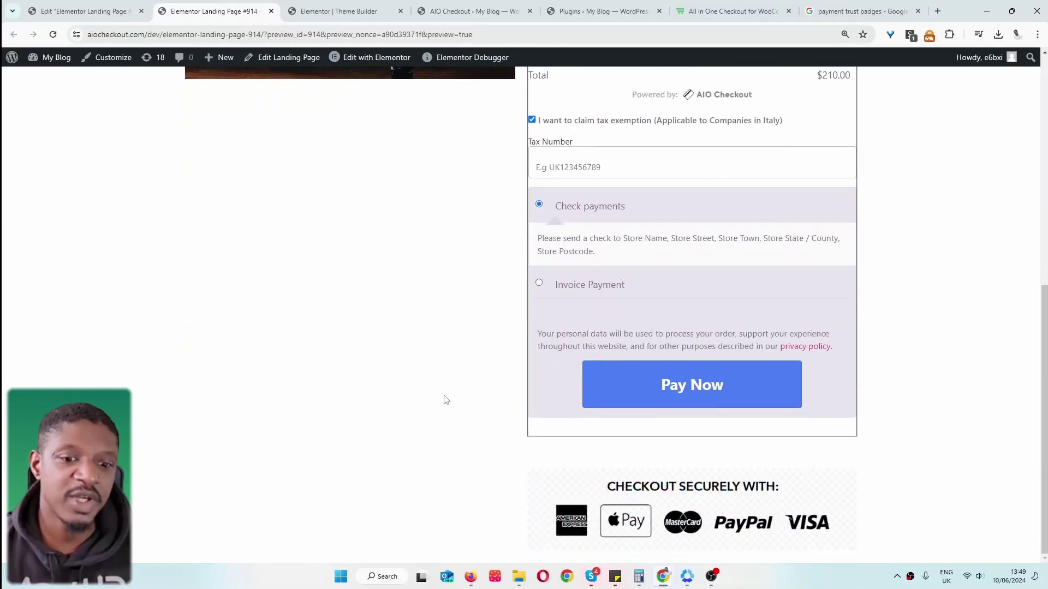
{"action": "scroll", "coordinate": [508, 365], "scroll_direction": "up", "scroll_amount": 8}
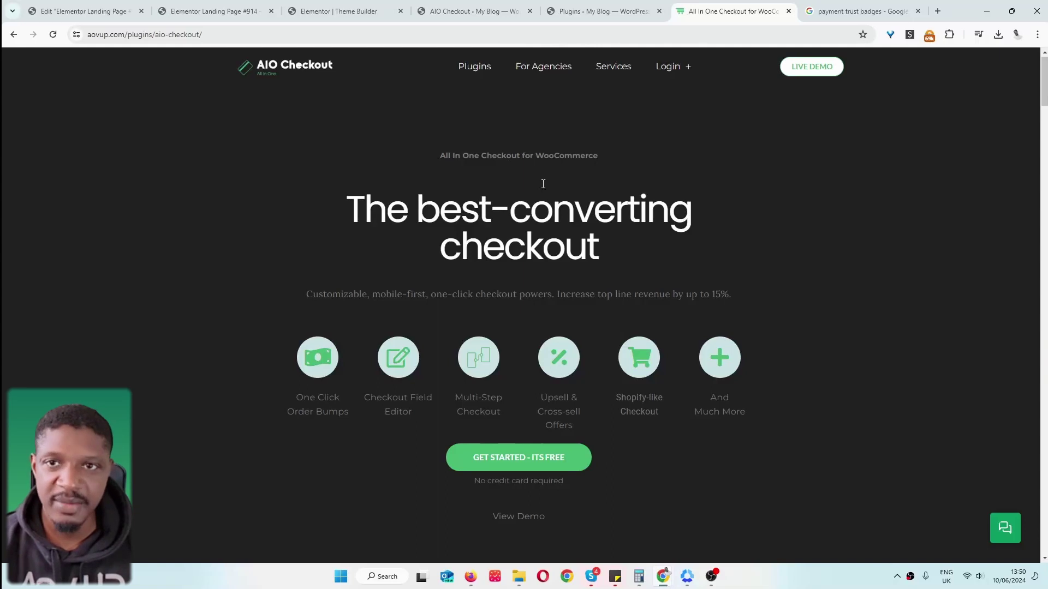
{"action": "left_click_drag", "start_coordinate": [88, 35], "coordinate": [149, 35]}
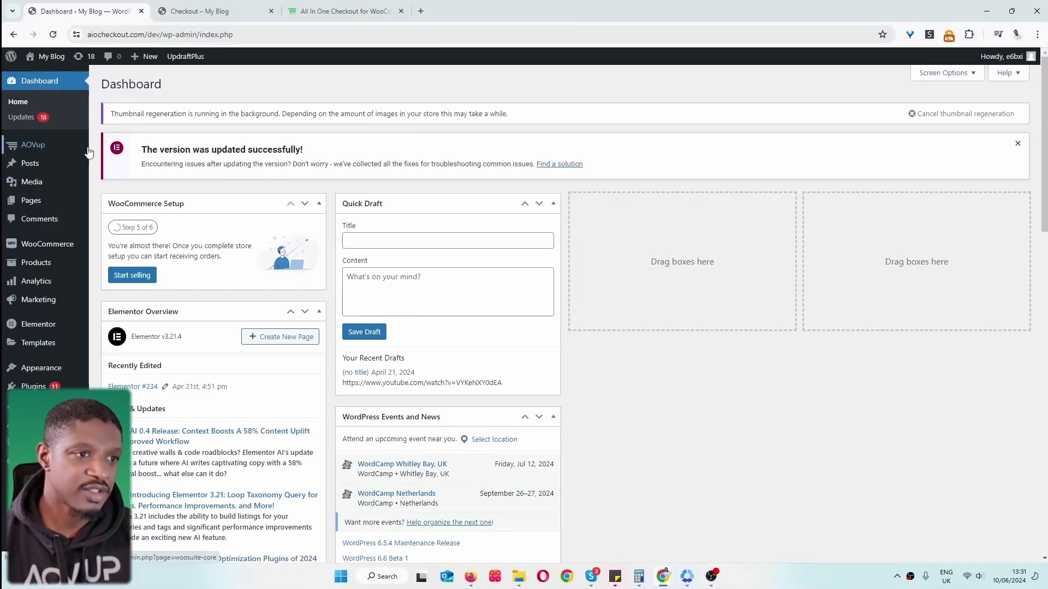
Step: Start a new checkout flow in AOVup's AIO Checkout and look through the available design templates
{"action": "mouse_move", "coordinate": [42, 153]}
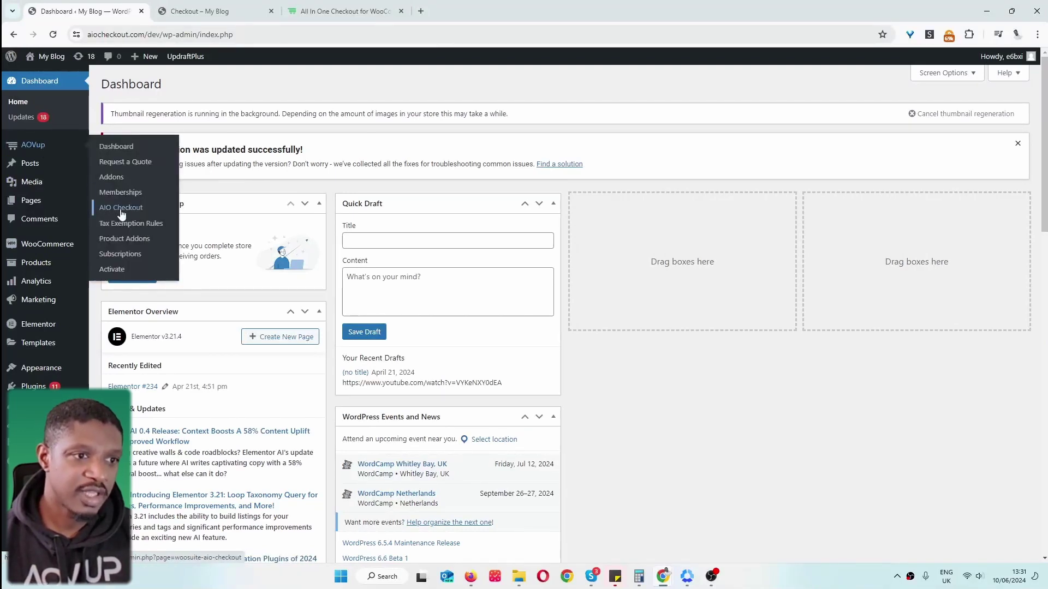
{"action": "left_click", "coordinate": [121, 213]}
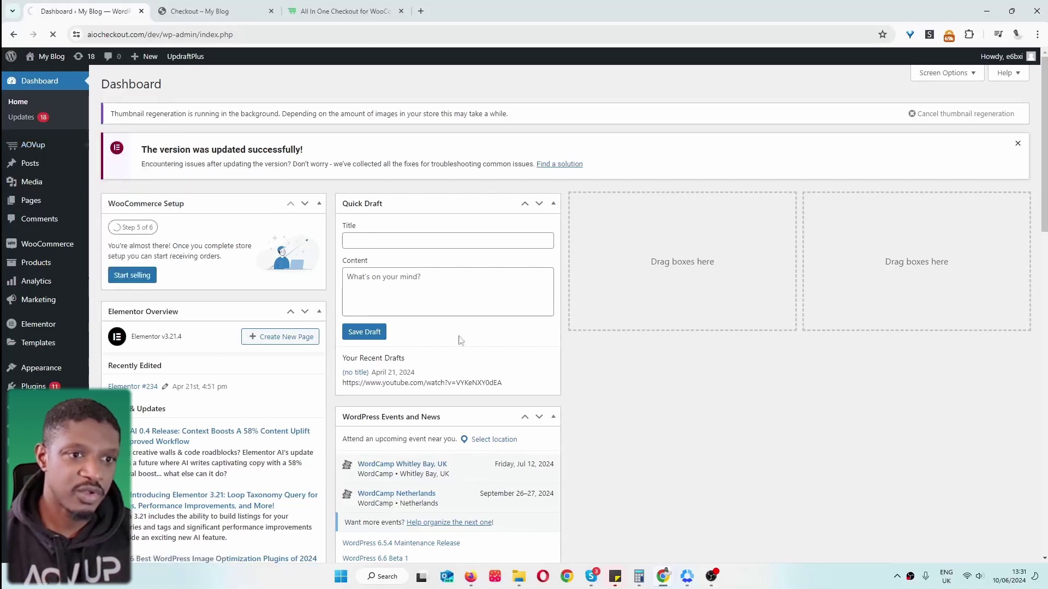
{"action": "scroll", "coordinate": [611, 297], "scroll_direction": "down", "scroll_amount": 1}
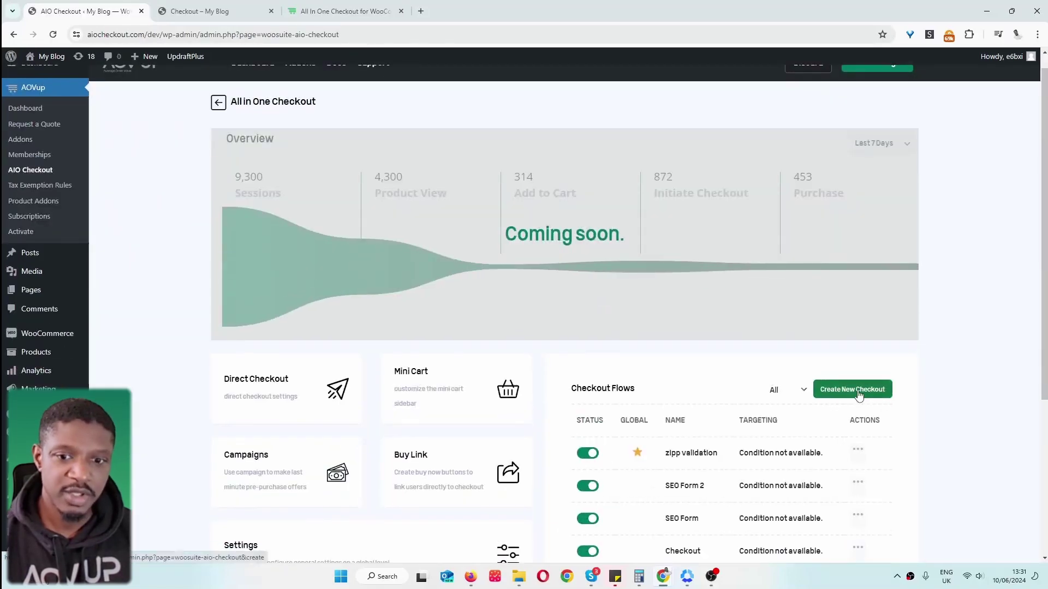
{"action": "left_click", "coordinate": [838, 396]}
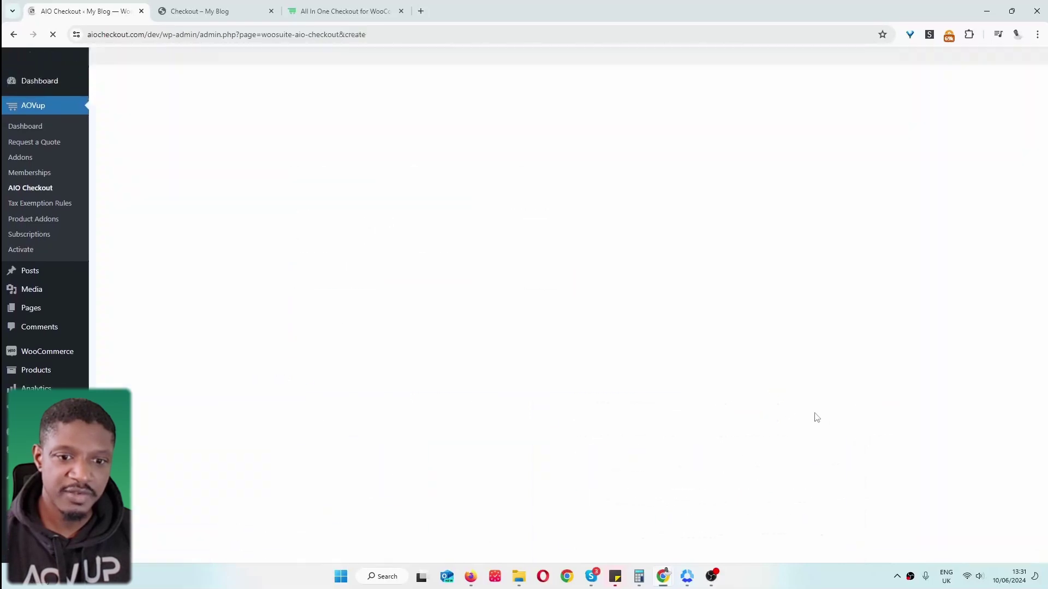
{"action": "scroll", "coordinate": [583, 367], "scroll_direction": "down", "scroll_amount": 2}
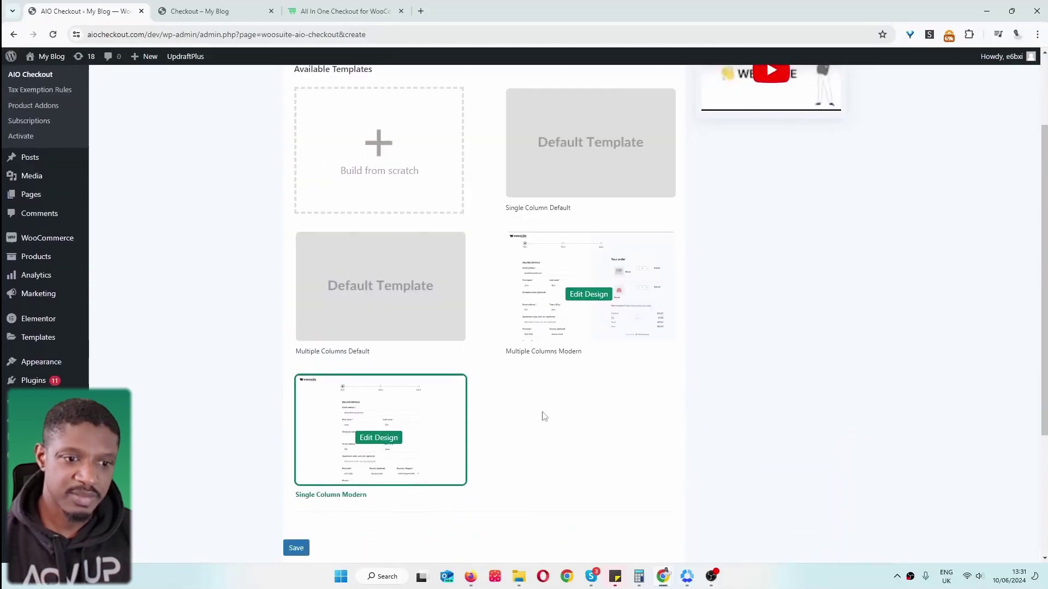
{"action": "scroll", "coordinate": [543, 417], "scroll_direction": "up", "scroll_amount": 2}
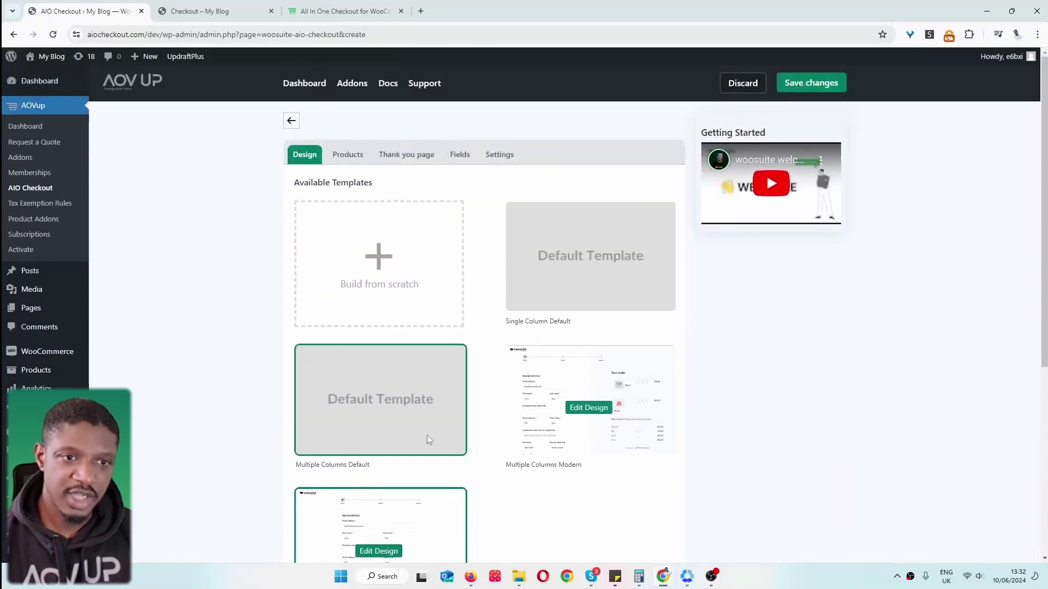
Step: Add a product row to the new checkout and search for "simple" as its product
{"action": "left_click", "coordinate": [349, 156]}
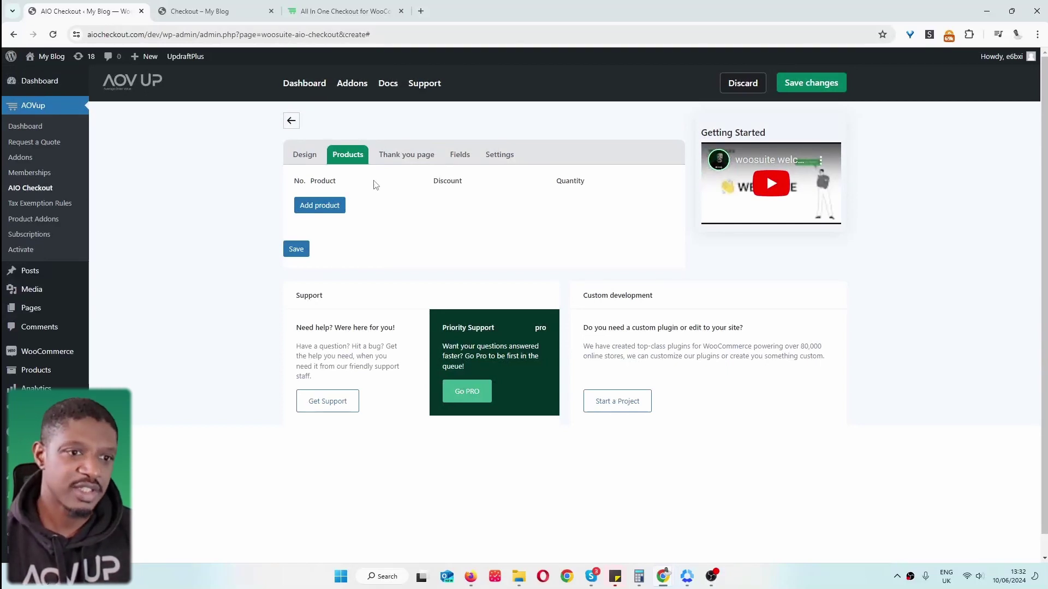
{"action": "left_click", "coordinate": [308, 206]}
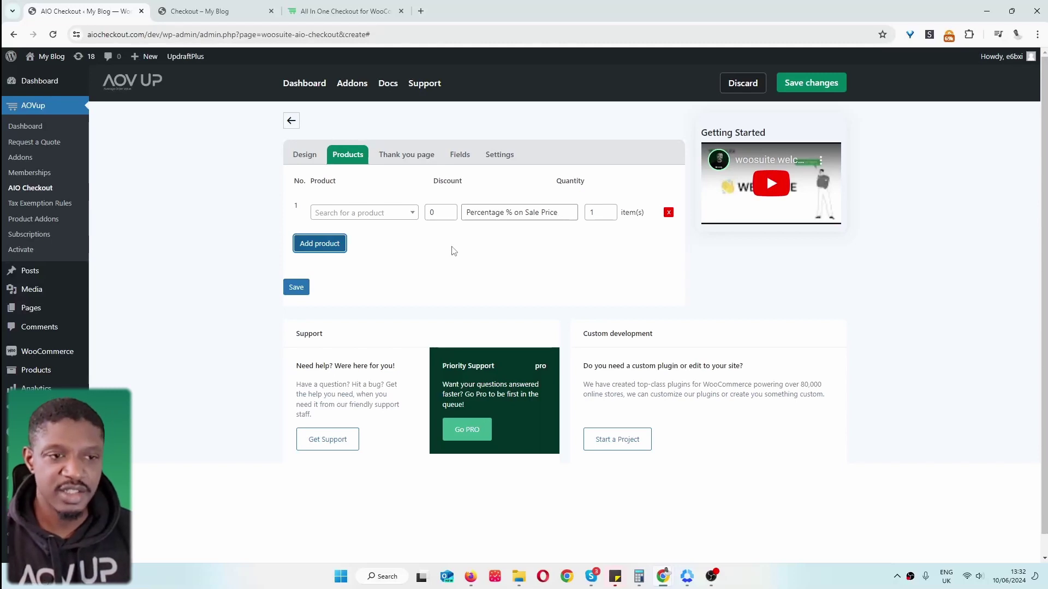
{"action": "left_click", "coordinate": [387, 216]}
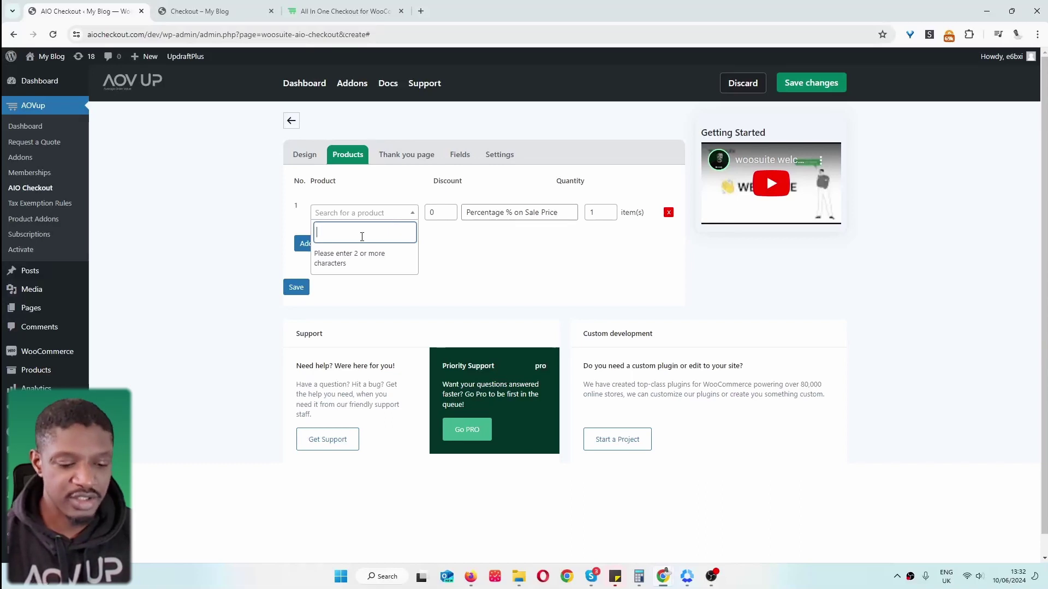
{"action": "left_click", "coordinate": [354, 210]}
{"action": "left_click", "coordinate": [354, 213]}
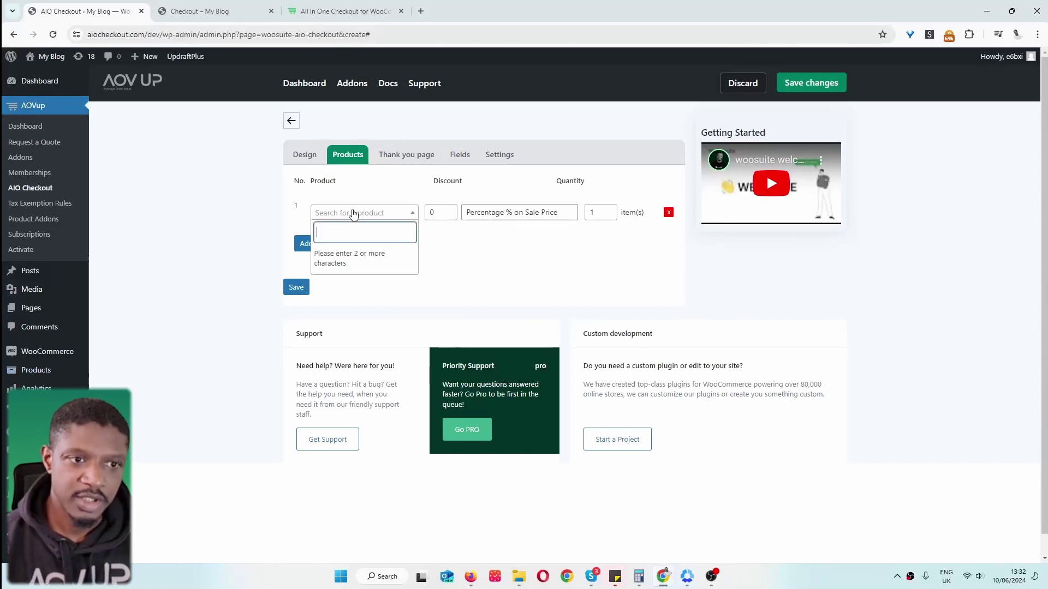
{"action": "type", "text": "sim"}
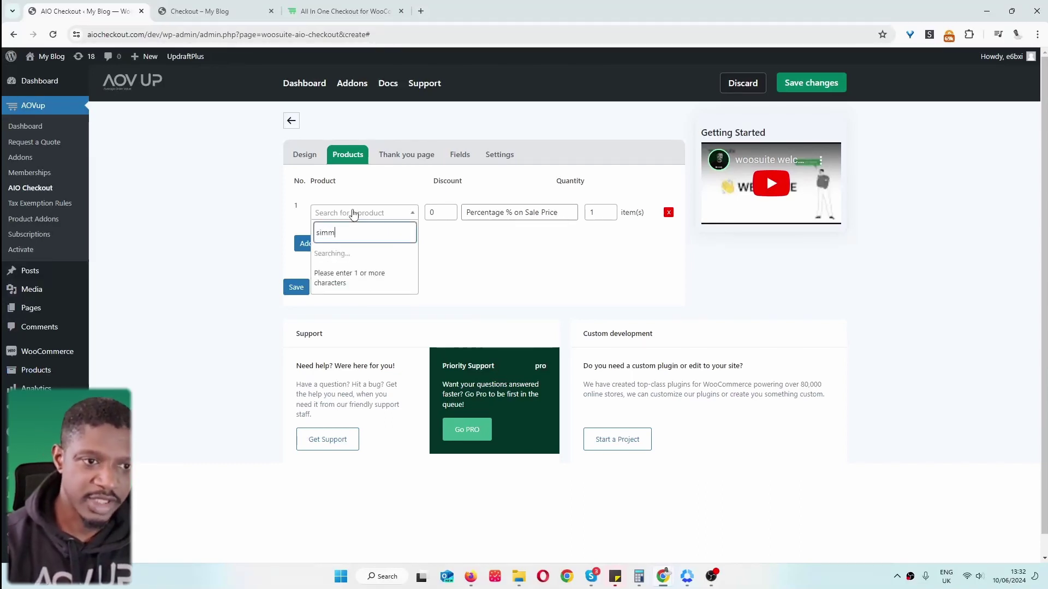
{"action": "type", "text": "ple"}
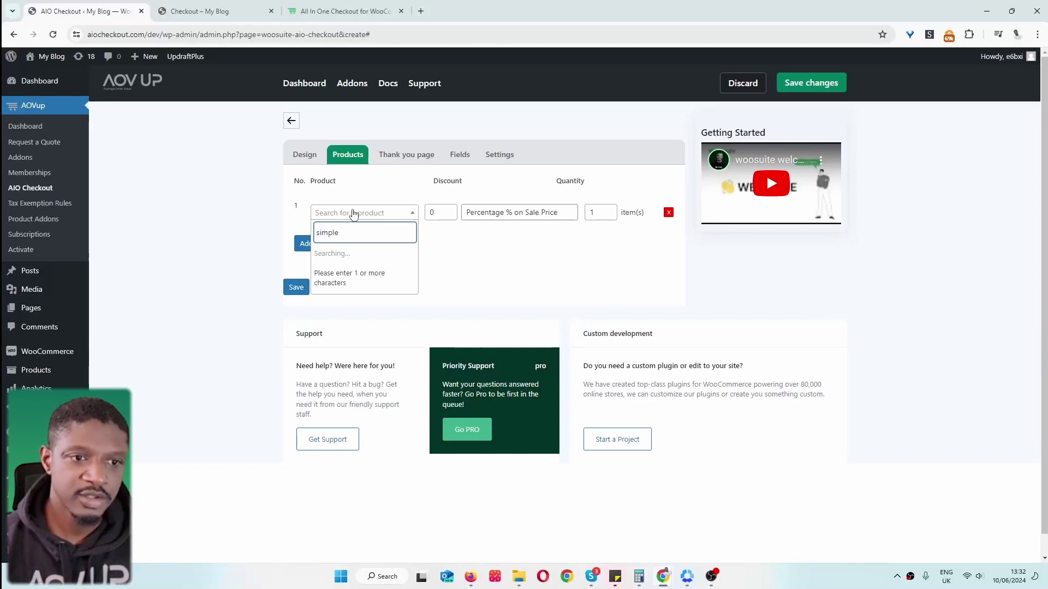
{"action": "key", "text": "Return"}
Step: Review the checkout's thank-you page setting and the field types that can be added to its form
{"action": "left_click", "coordinate": [406, 155]}
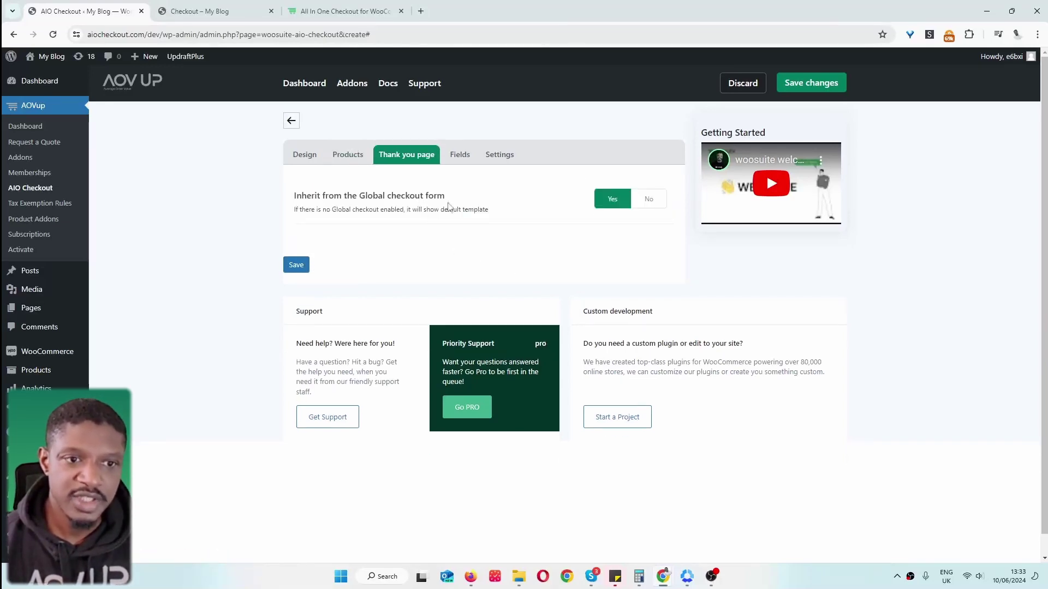
{"action": "left_click", "coordinate": [460, 158]}
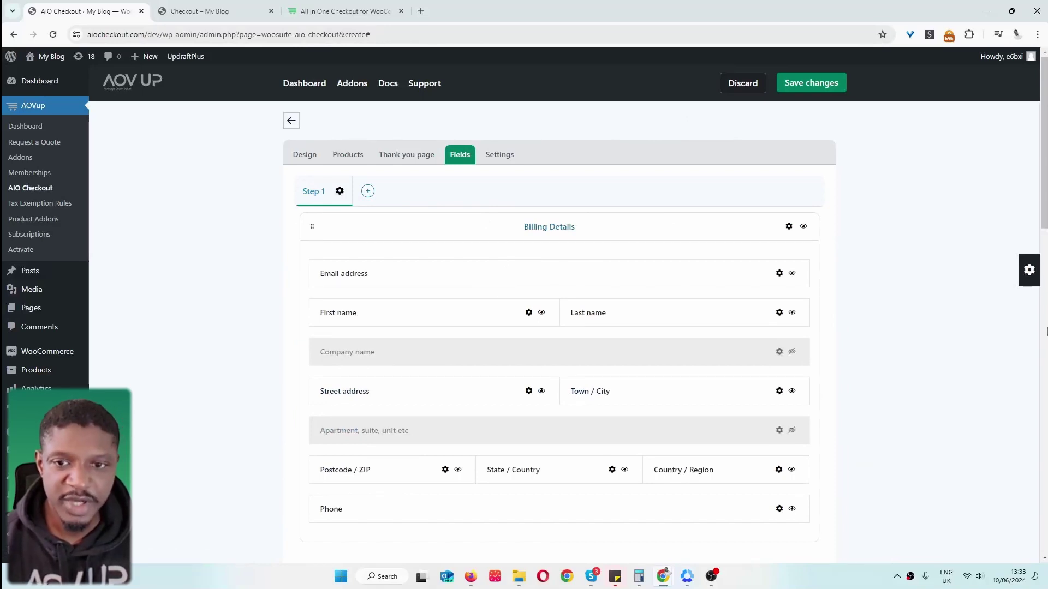
{"action": "left_click", "coordinate": [1029, 282]}
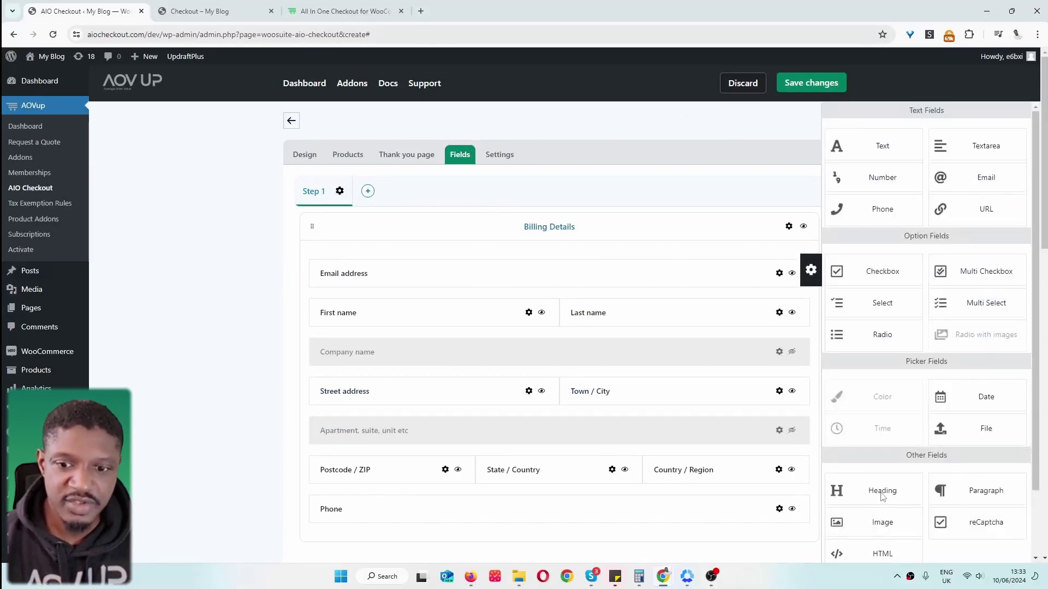
{"action": "scroll", "coordinate": [900, 394], "scroll_direction": "down", "scroll_amount": 2}
{"action": "scroll", "coordinate": [813, 273], "scroll_direction": "up", "scroll_amount": 1}
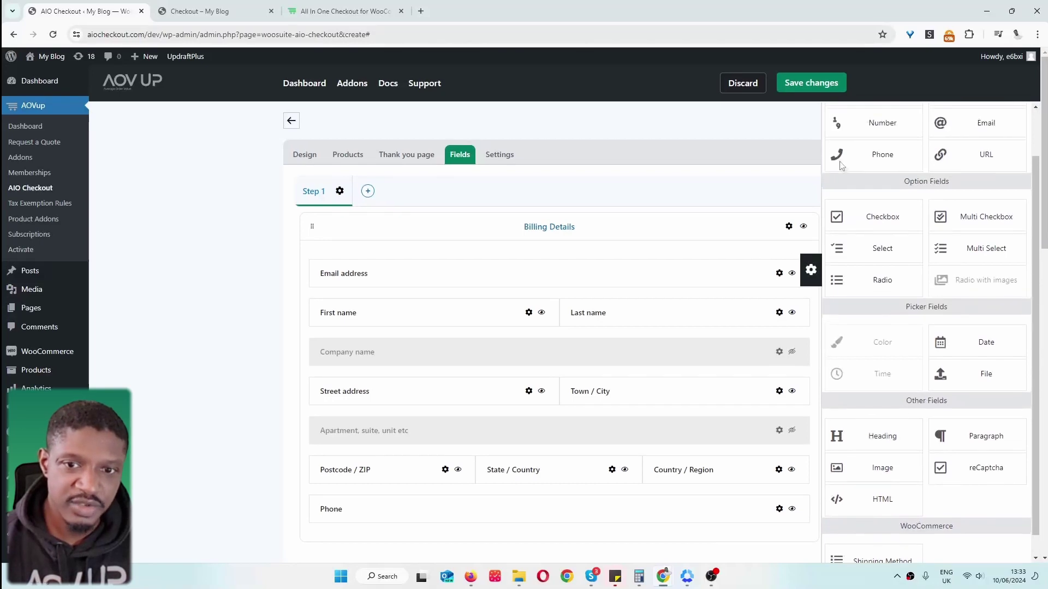
{"action": "left_click", "coordinate": [809, 267]}
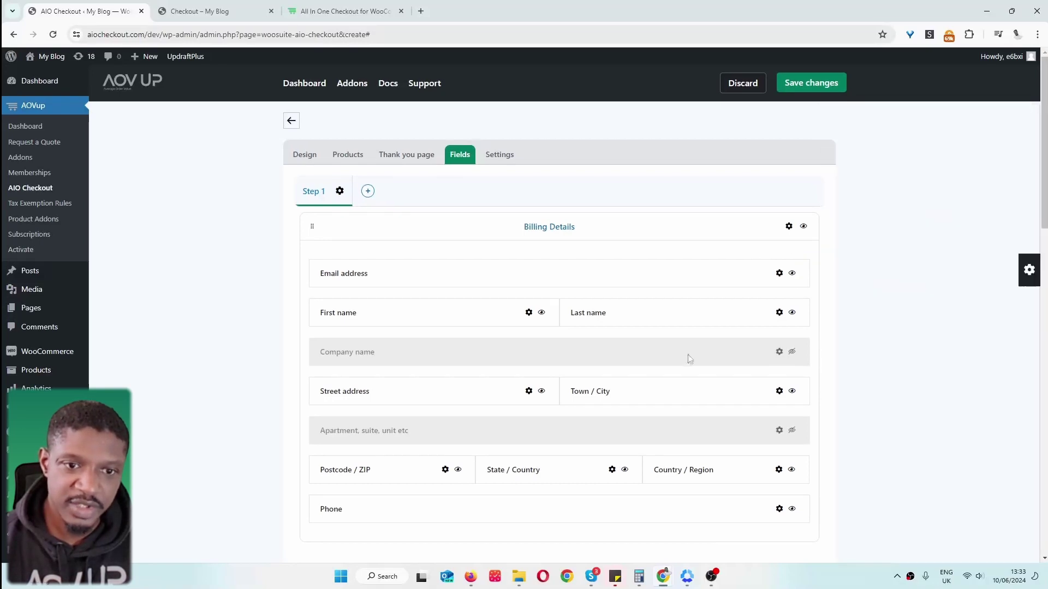
Step: Try adding a display condition to the billing First name field, and remove it again
{"action": "left_click", "coordinate": [529, 313]}
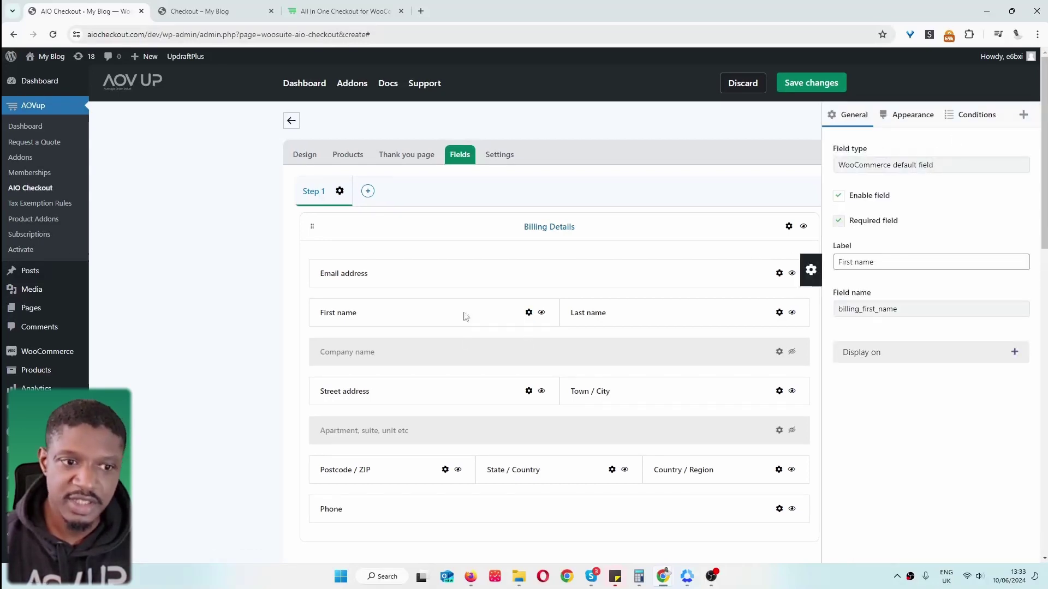
{"action": "left_click", "coordinate": [980, 115]}
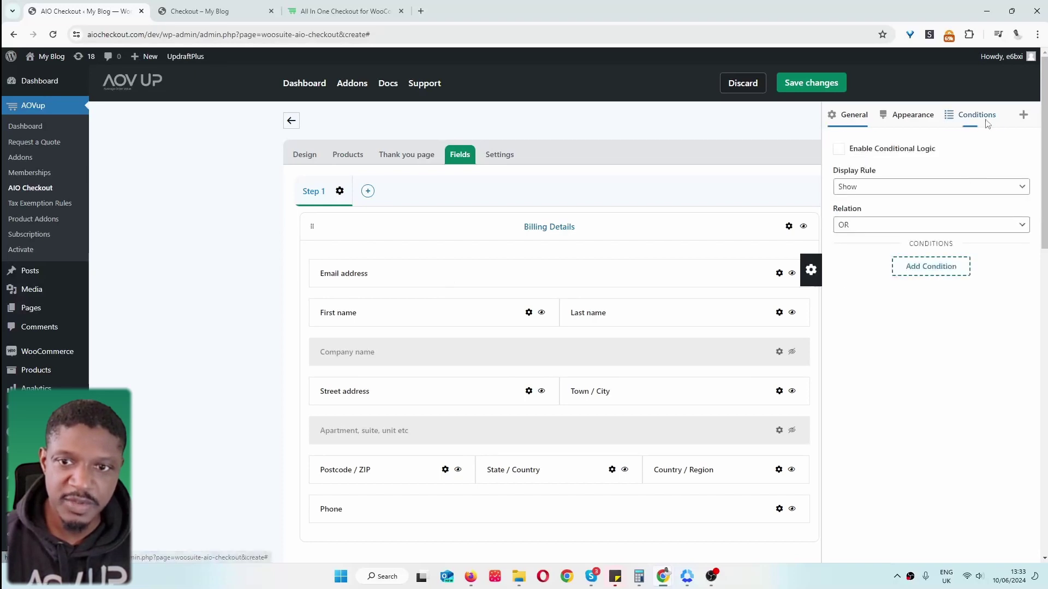
{"action": "left_click", "coordinate": [931, 267]}
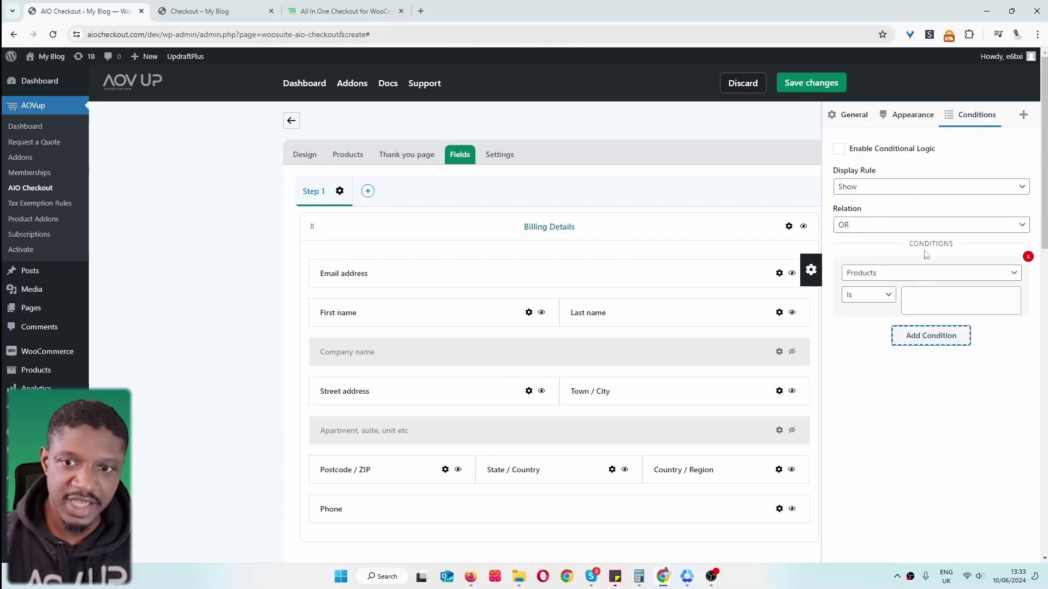
{"action": "left_click", "coordinate": [1028, 256]}
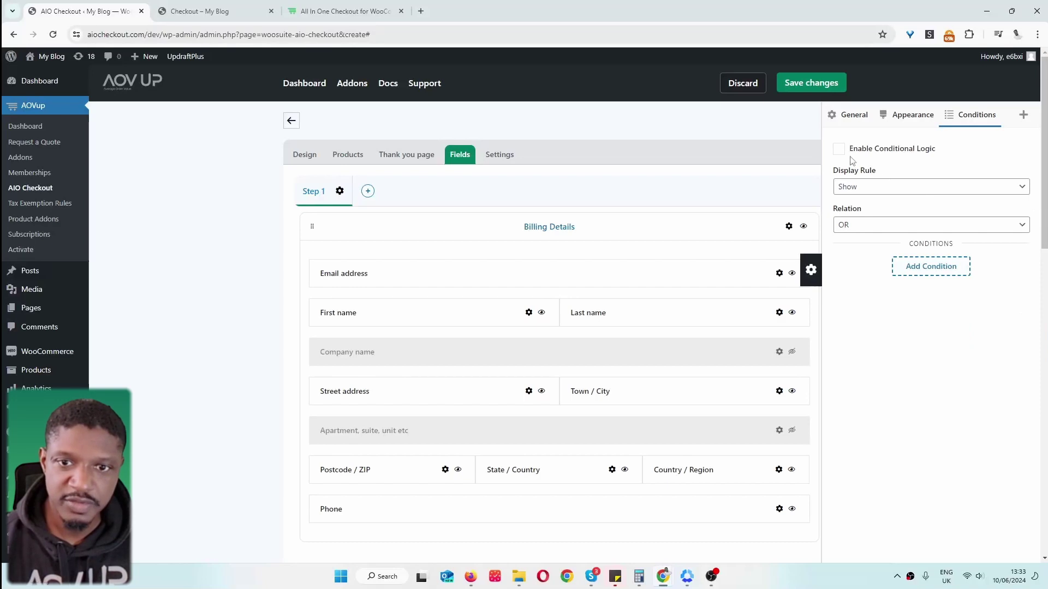
{"action": "left_click", "coordinate": [1023, 114]}
{"action": "left_click", "coordinate": [811, 269]}
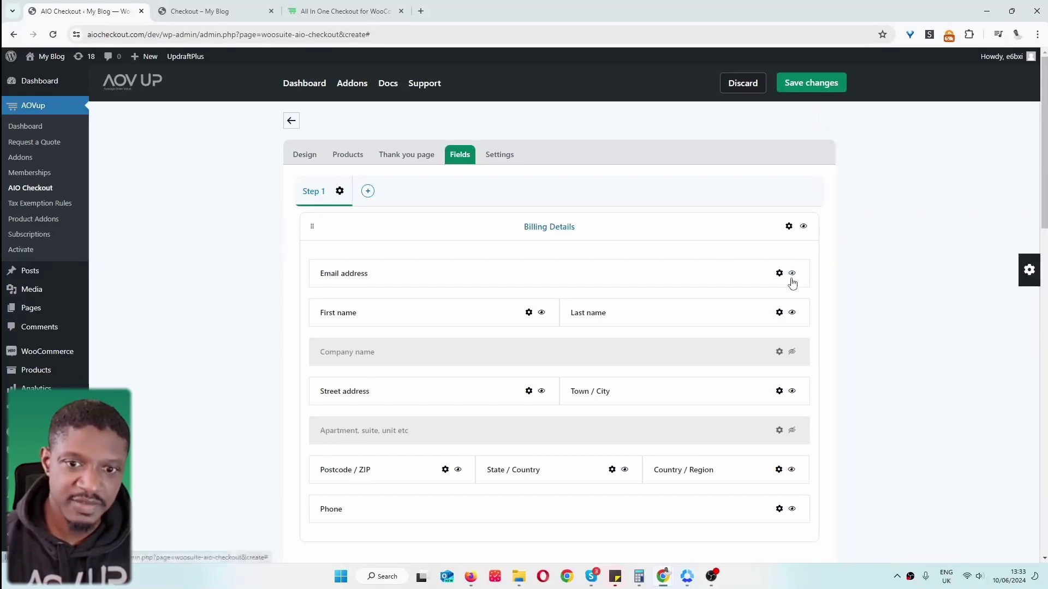
Step: Try disabling the Email address field and the whole Billing Details section, and re-enable both
{"action": "left_click", "coordinate": [792, 273]}
{"action": "left_click", "coordinate": [803, 226]}
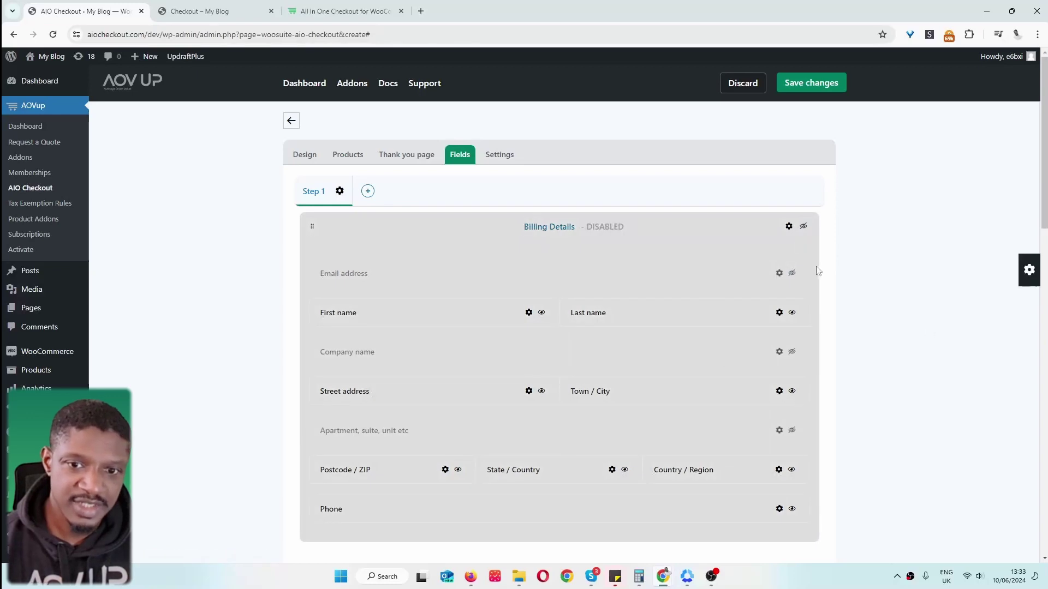
{"action": "left_click", "coordinate": [791, 273]}
Step: Disable the Shipping Details section of the checkout form
{"action": "scroll", "coordinate": [585, 389], "scroll_direction": "down", "scroll_amount": 3}
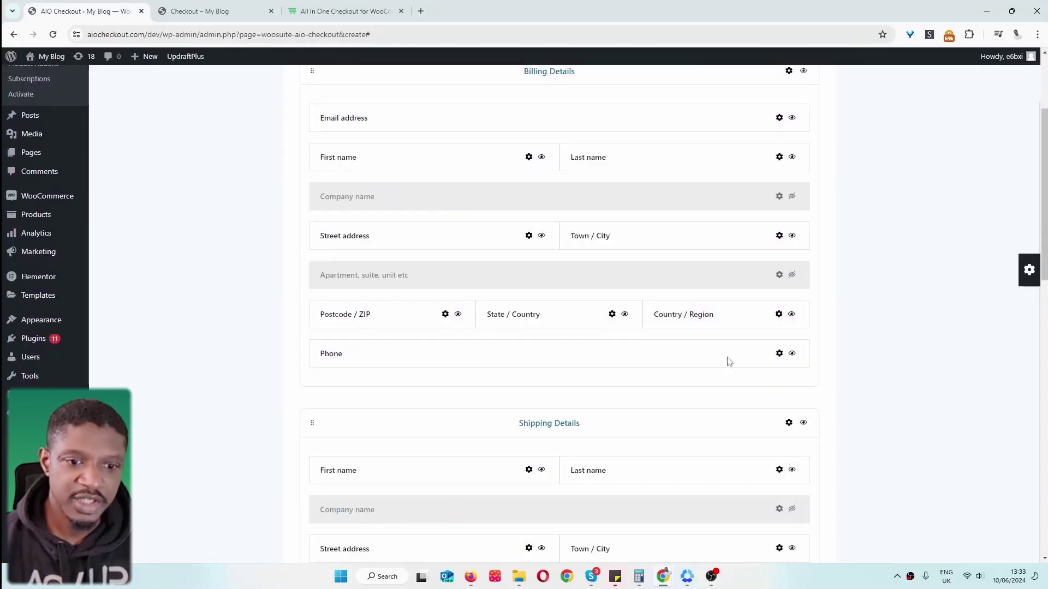
{"action": "scroll", "coordinate": [727, 360], "scroll_direction": "down", "scroll_amount": 2}
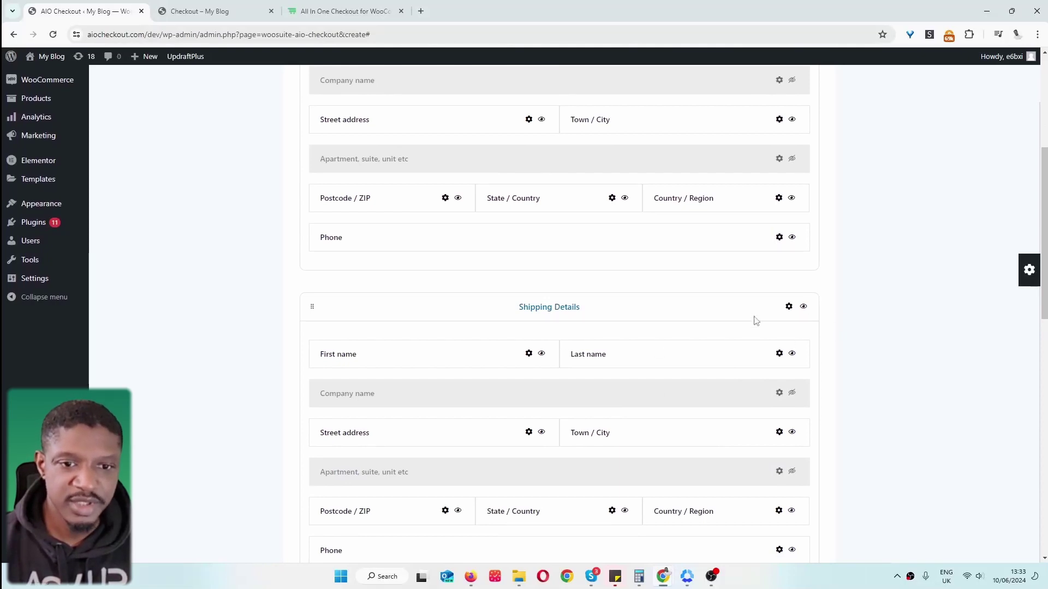
{"action": "left_click", "coordinate": [803, 307]}
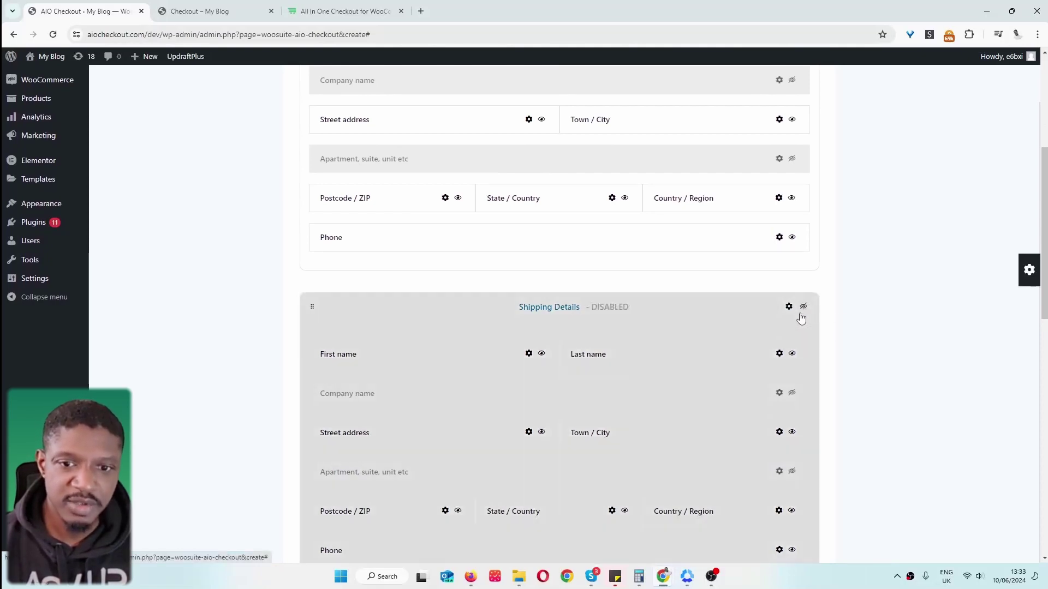
Step: Change the Billing Details section label to "Billing & Shipping"
{"action": "scroll", "coordinate": [614, 434], "scroll_direction": "up", "scroll_amount": 5}
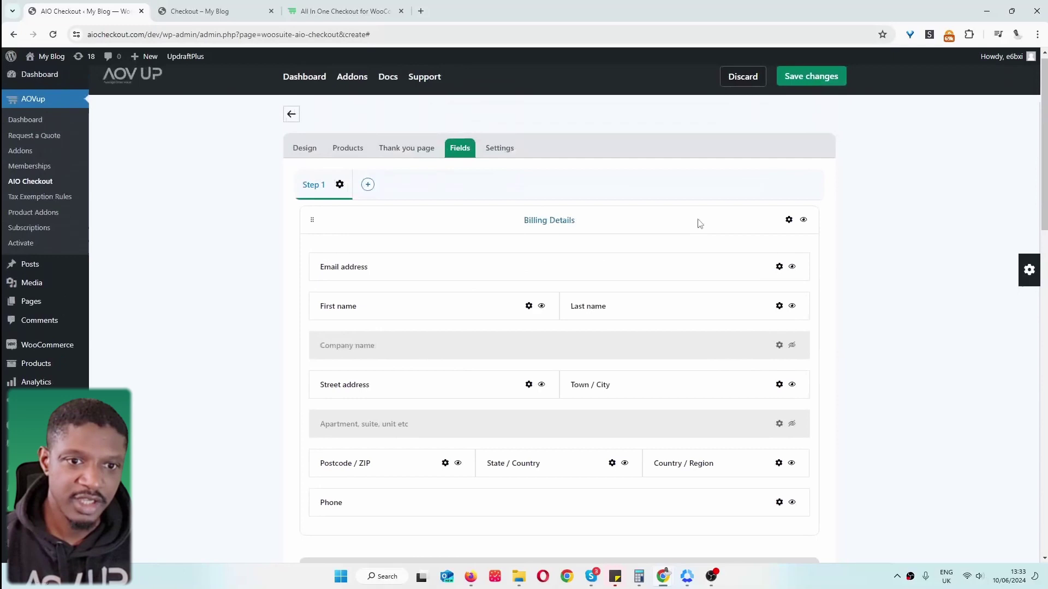
{"action": "left_click", "coordinate": [788, 221]}
{"action": "double_click", "coordinate": [985, 171]}
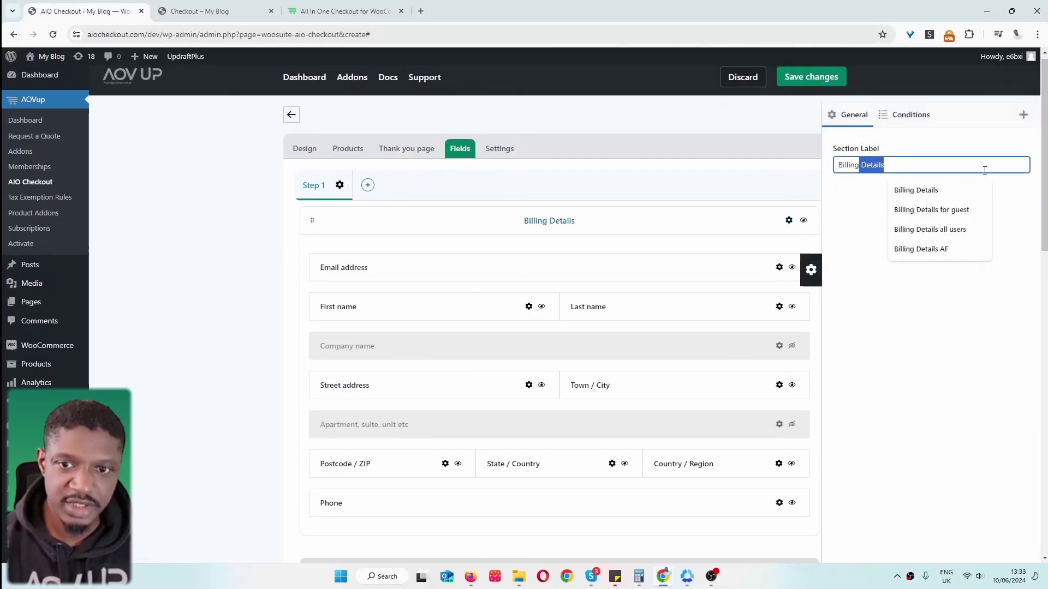
{"action": "key", "text": "BackSpace"}
{"action": "type", "text": "&"}
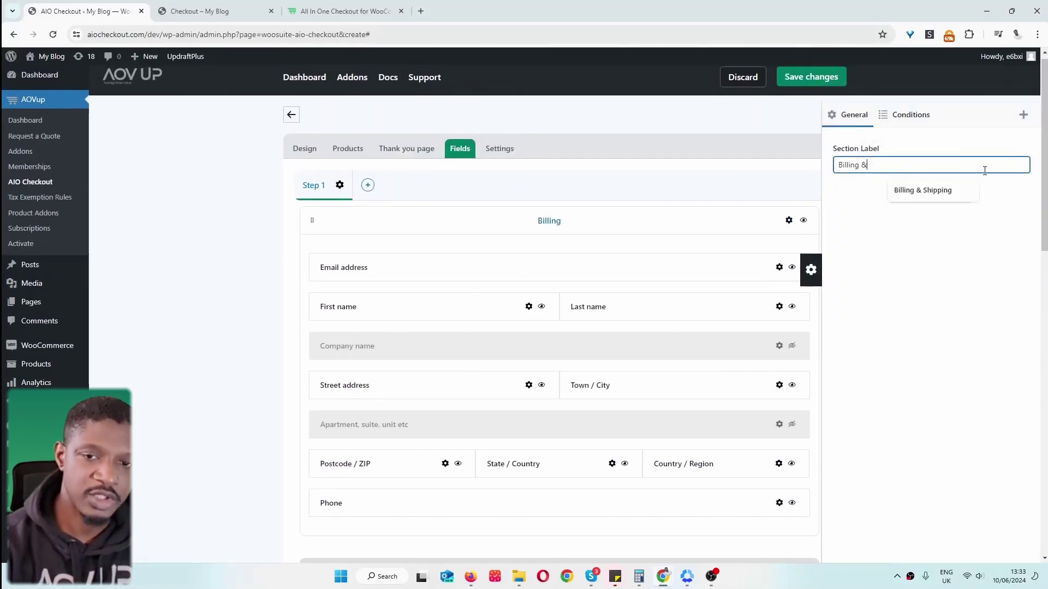
{"action": "left_click", "coordinate": [970, 191]}
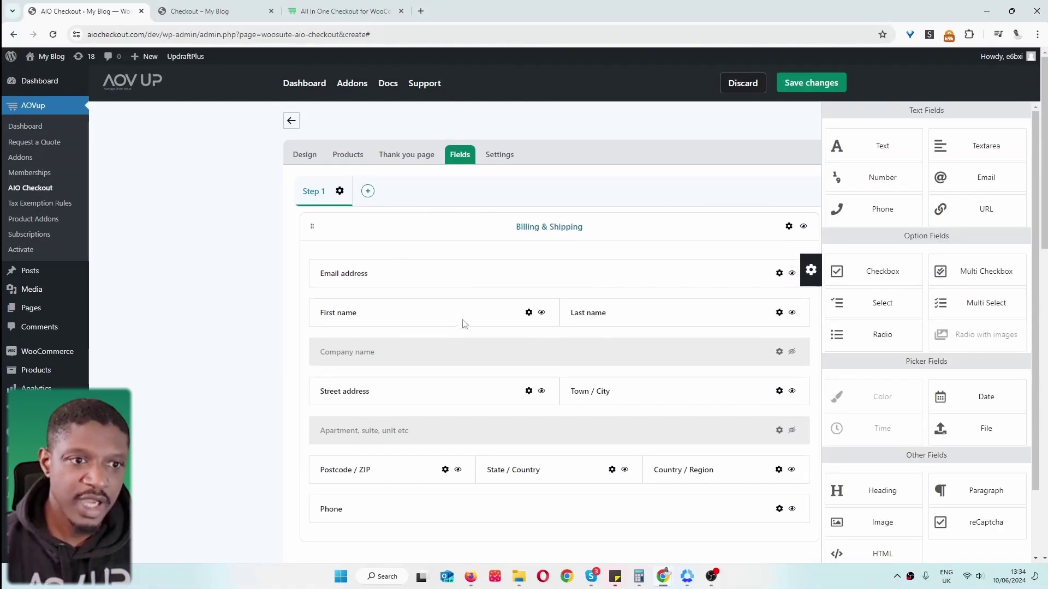
Step: Try adding a second step to the checkout form, and delete that step
{"action": "left_click", "coordinate": [368, 194]}
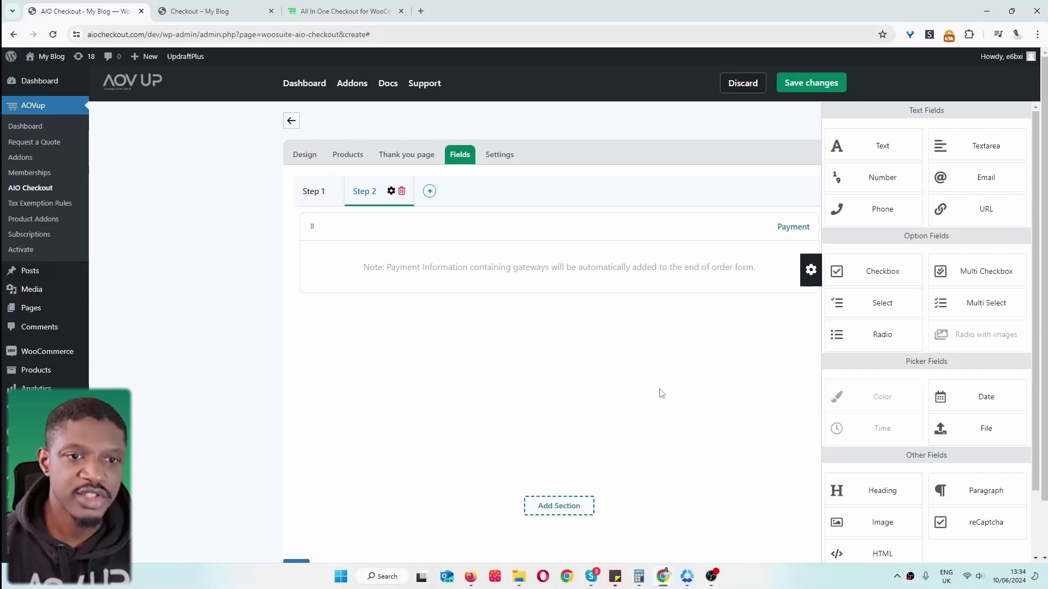
{"action": "left_click", "coordinate": [402, 192]}
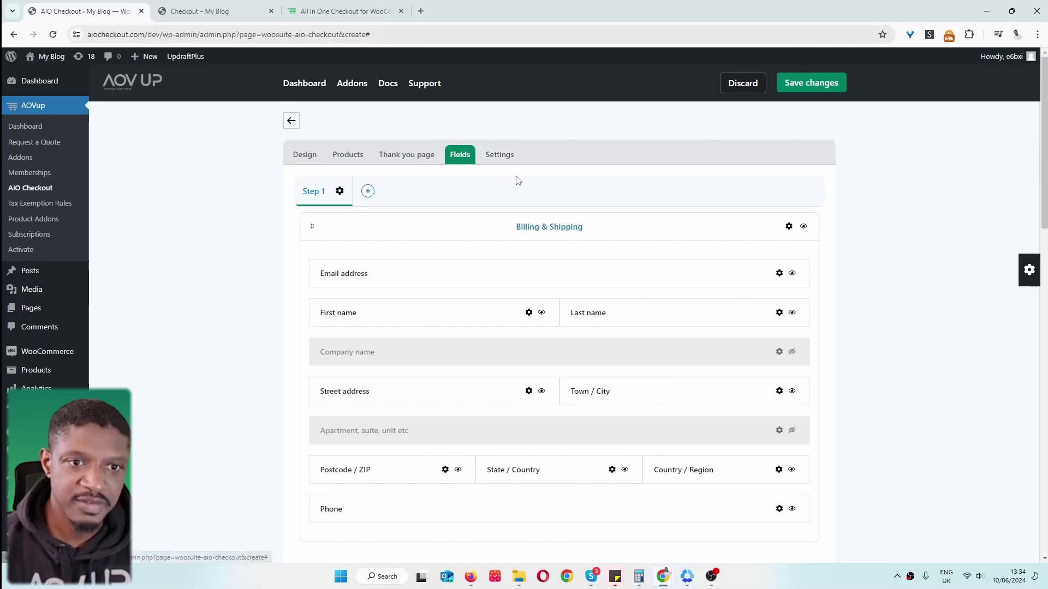
Step: Enable the checkout flow in its settings and name it "sofa sales page"
{"action": "left_click", "coordinate": [501, 158]}
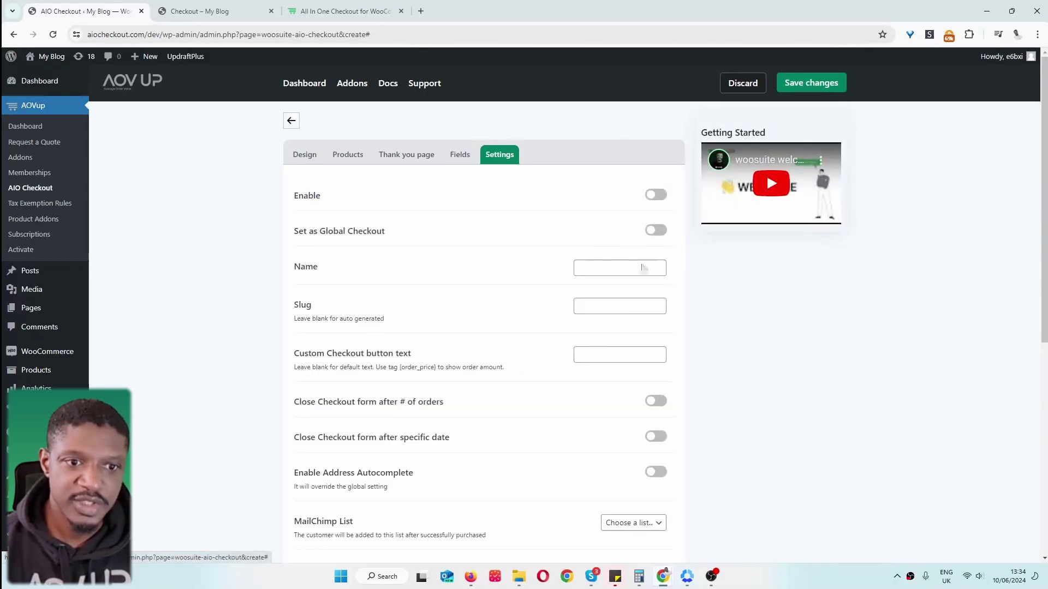
{"action": "left_click", "coordinate": [659, 195]}
{"action": "left_click", "coordinate": [607, 274]}
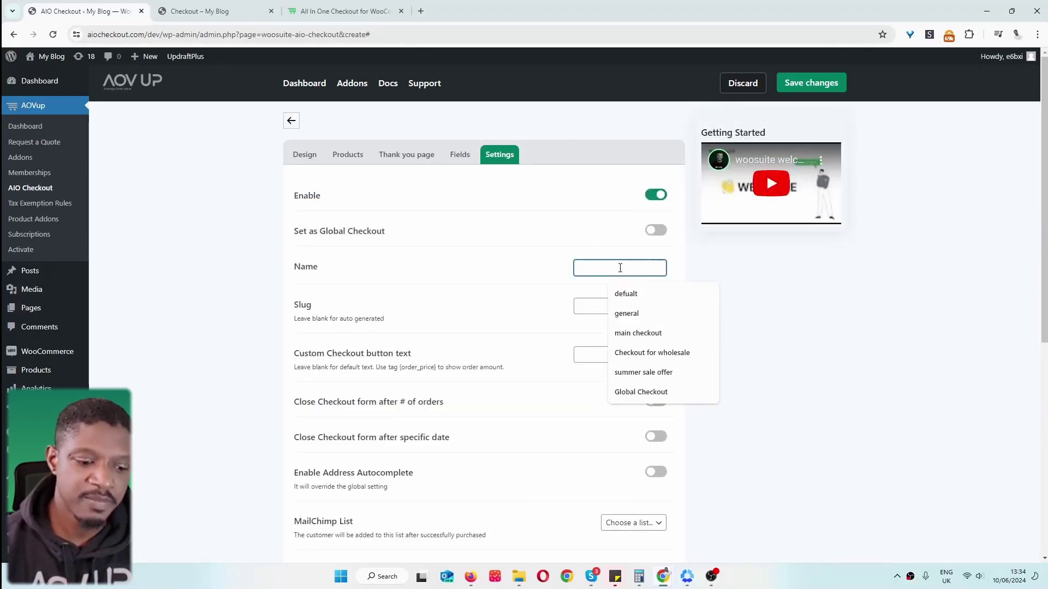
{"action": "type", "text": "so"}
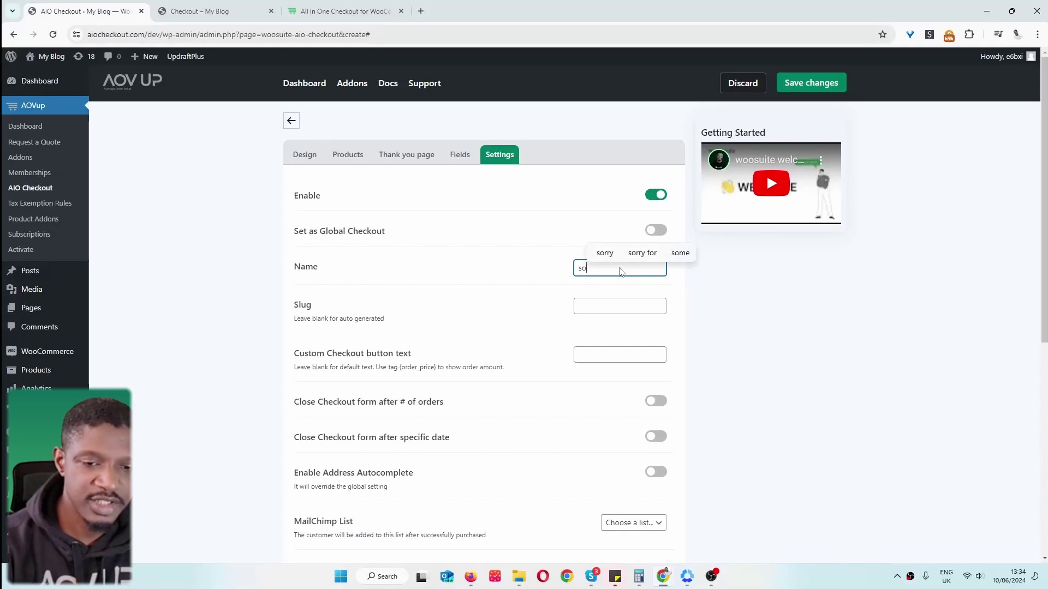
{"action": "type", "text": "fa sales page"}
Step: Leave the slug blank and set the custom checkout button text to "Pay Now"
{"action": "left_click", "coordinate": [625, 309]}
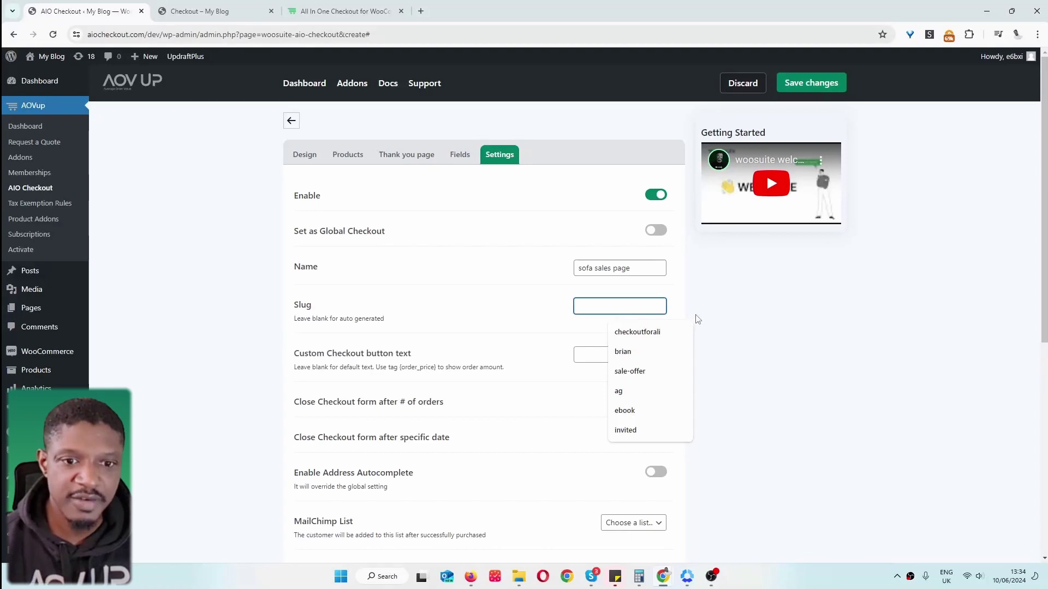
{"action": "left_click", "coordinate": [595, 355]}
{"action": "scroll", "coordinate": [595, 354], "scroll_direction": "down", "scroll_amount": 1}
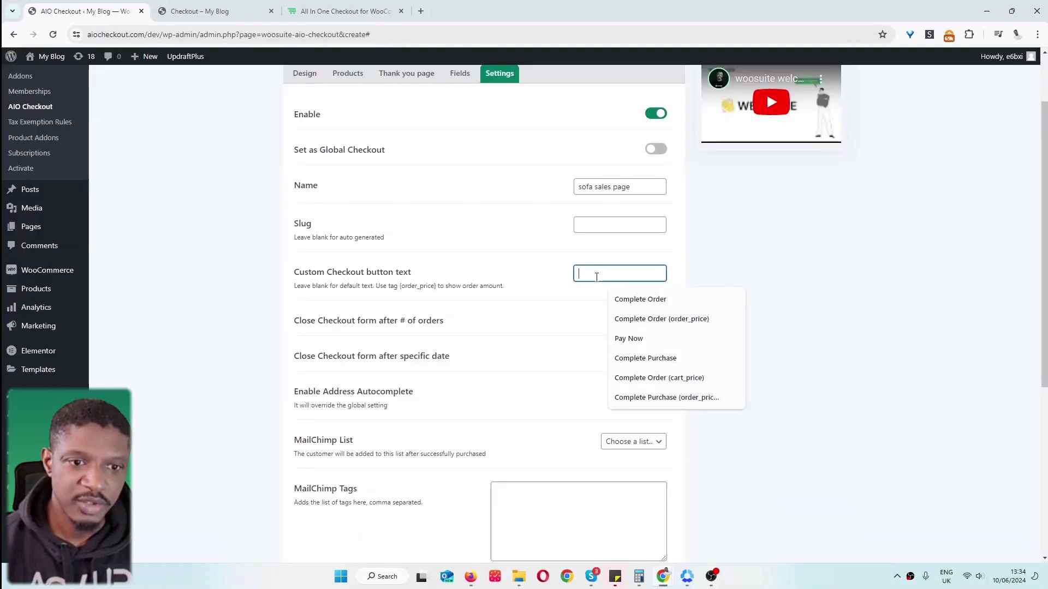
{"action": "left_click", "coordinate": [668, 338]}
{"action": "left_click", "coordinate": [798, 272]}
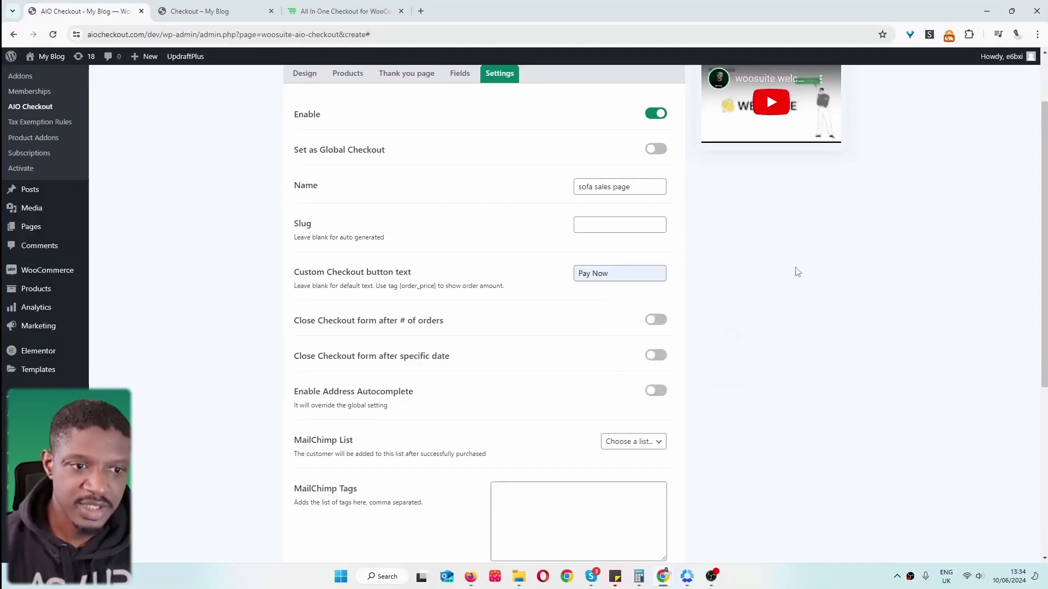
{"action": "scroll", "coordinate": [810, 381], "scroll_direction": "down", "scroll_amount": 1}
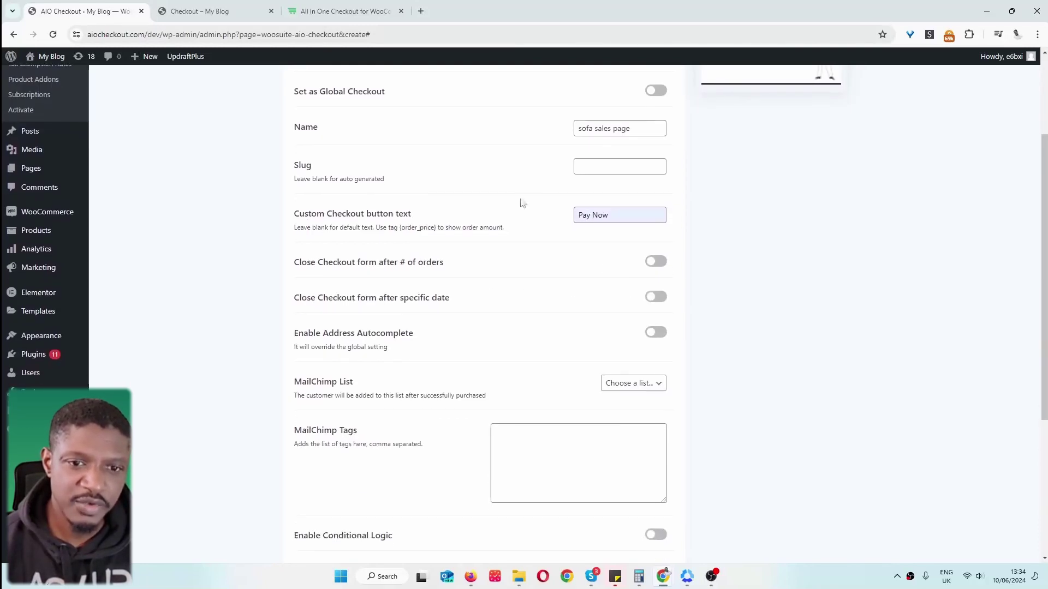
Step: Enable closing the checkout form after a specific date and set the closing date to 01/07/2024
{"action": "left_click", "coordinate": [655, 296]}
{"action": "left_click", "coordinate": [657, 335]}
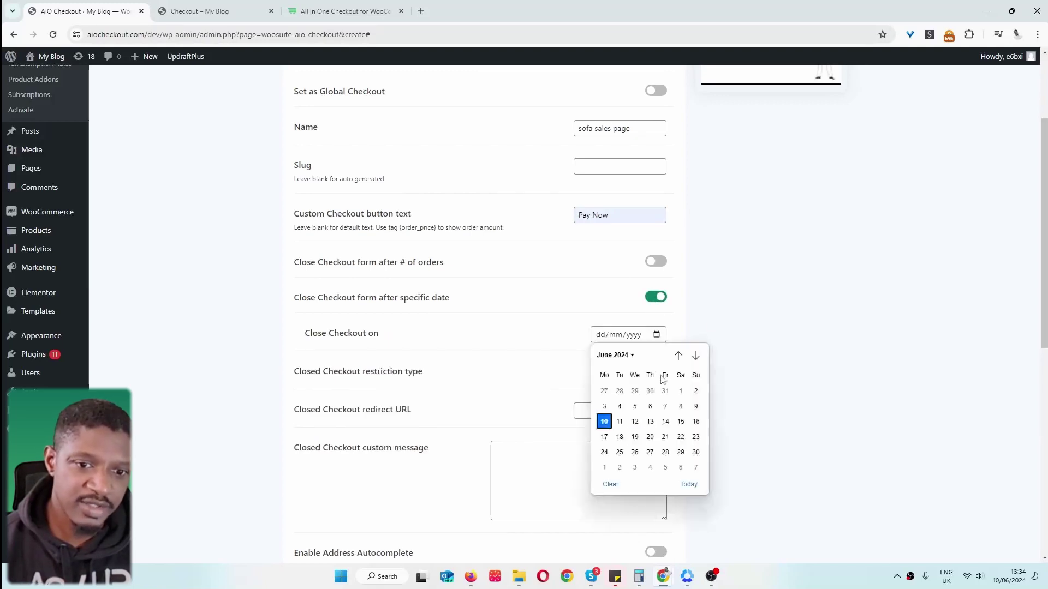
{"action": "left_click", "coordinate": [605, 473]}
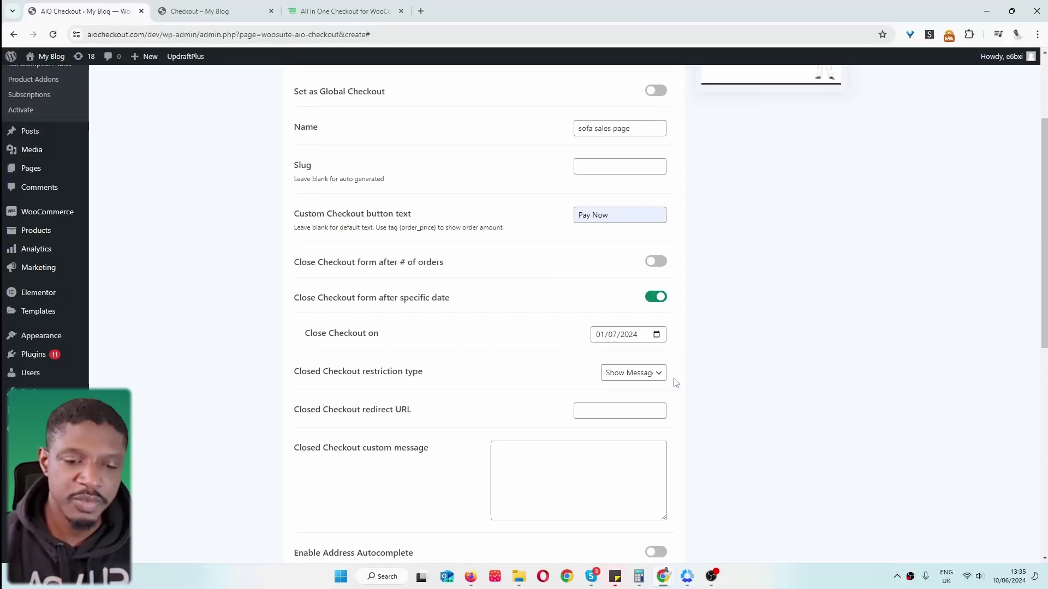
Step: Try Redirect to Link as the closed checkout restriction type, and return it to Show Message
{"action": "left_click", "coordinate": [580, 410]}
{"action": "left_click", "coordinate": [543, 495]}
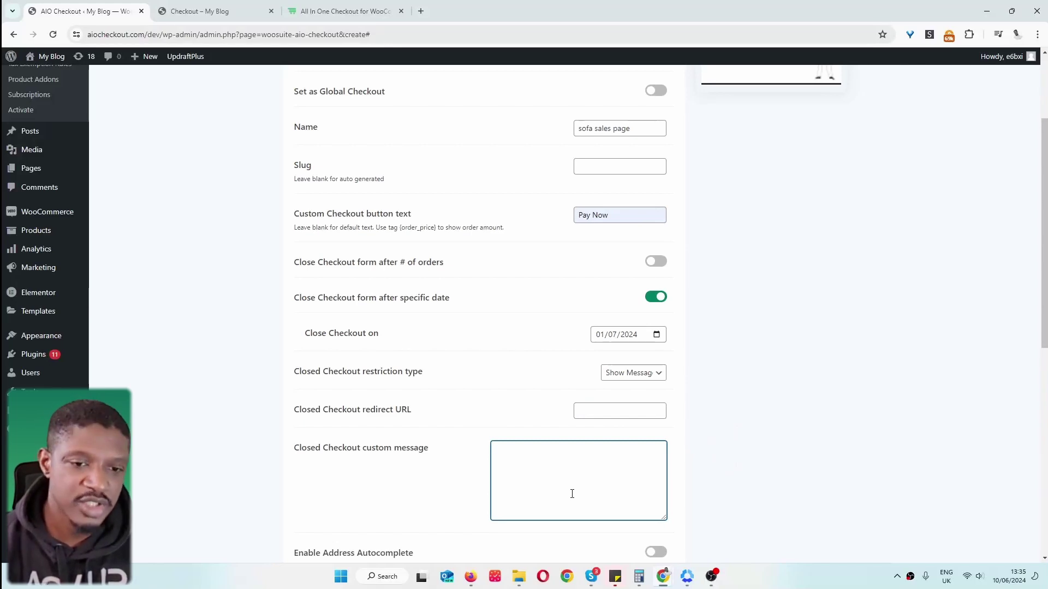
{"action": "left_click", "coordinate": [633, 372]}
{"action": "left_click", "coordinate": [633, 396]}
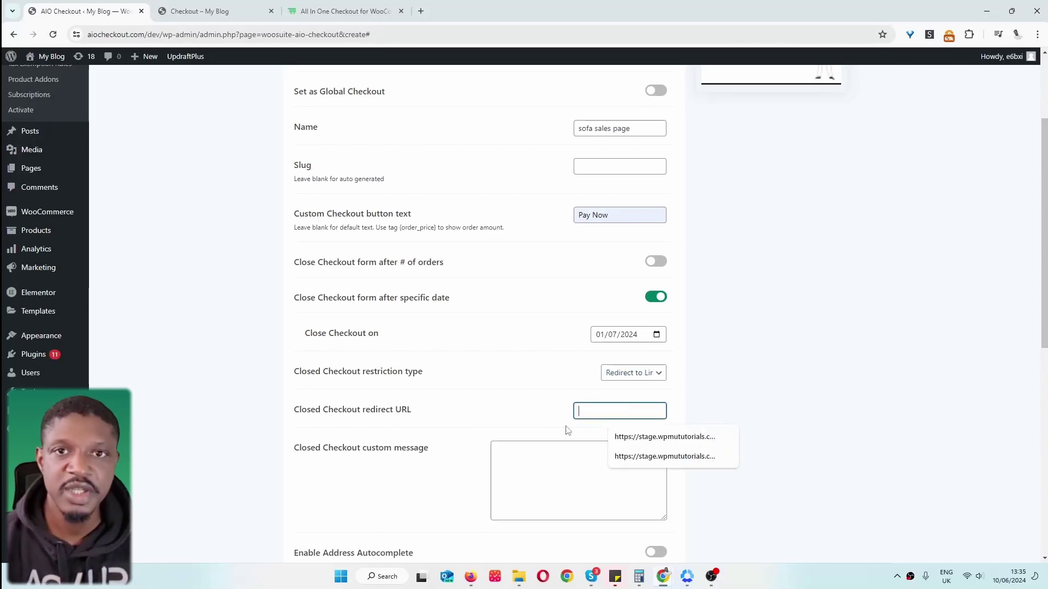
{"action": "left_click", "coordinate": [630, 376]}
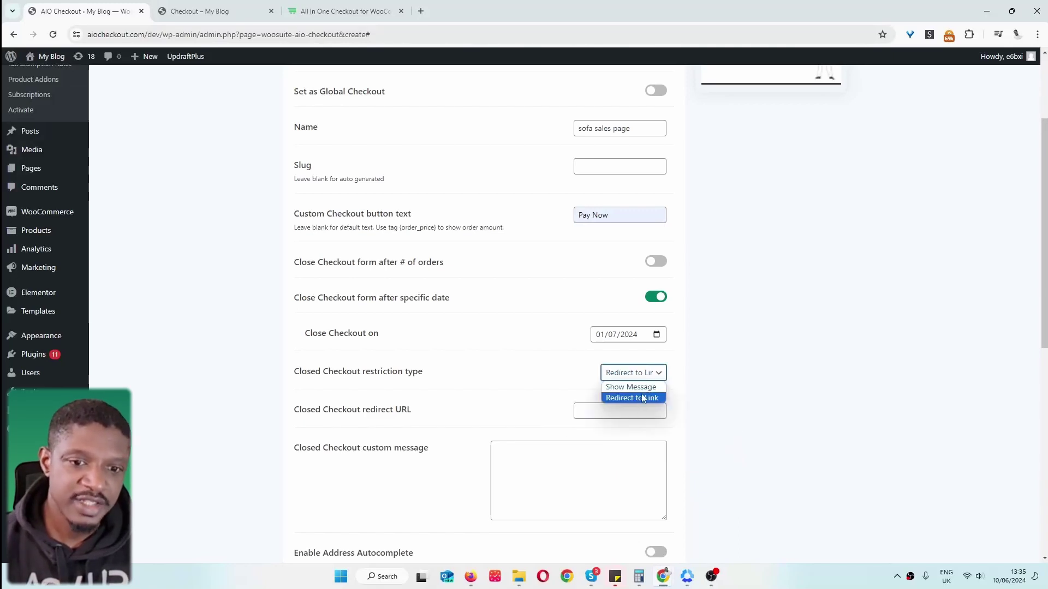
{"action": "left_click", "coordinate": [639, 387]}
{"action": "left_click", "coordinate": [587, 491]}
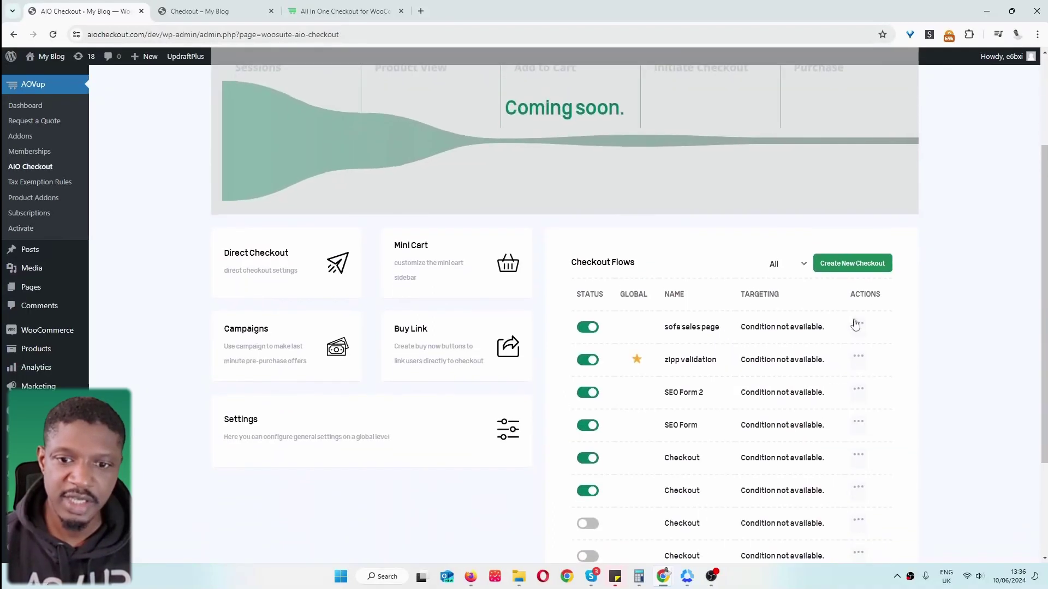
Step: Copy the shortcode of the "sofa sales page" checkout flow
{"action": "left_click", "coordinate": [859, 326]}
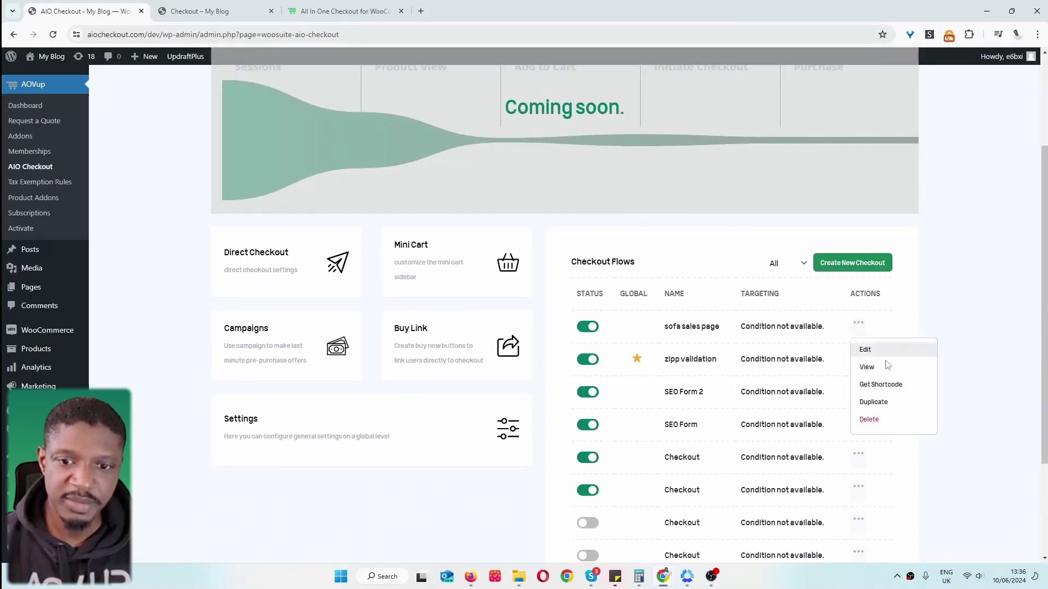
{"action": "left_click", "coordinate": [874, 387]}
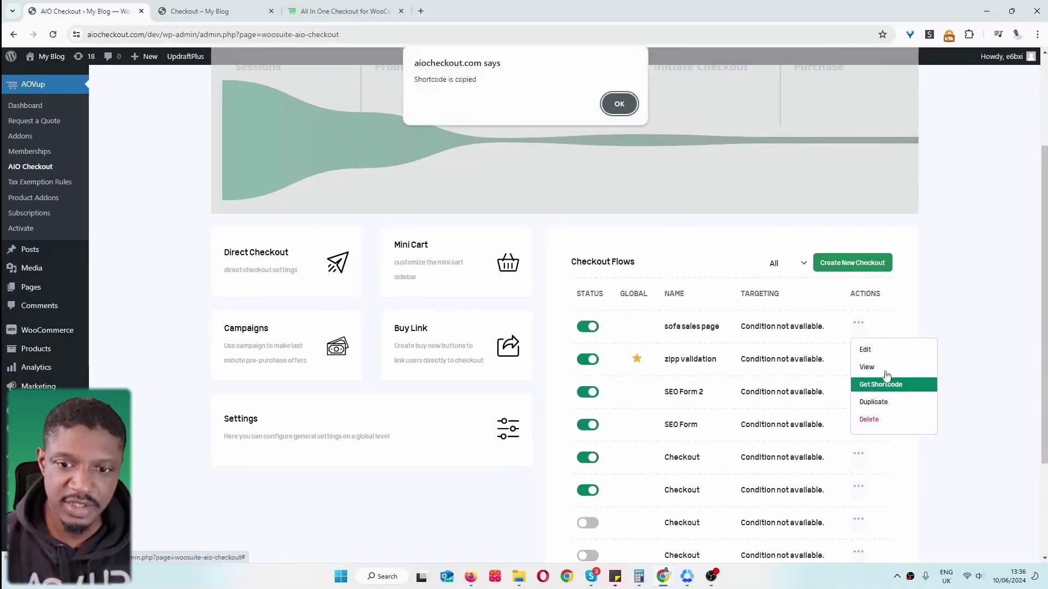
{"action": "left_click", "coordinate": [620, 105]}
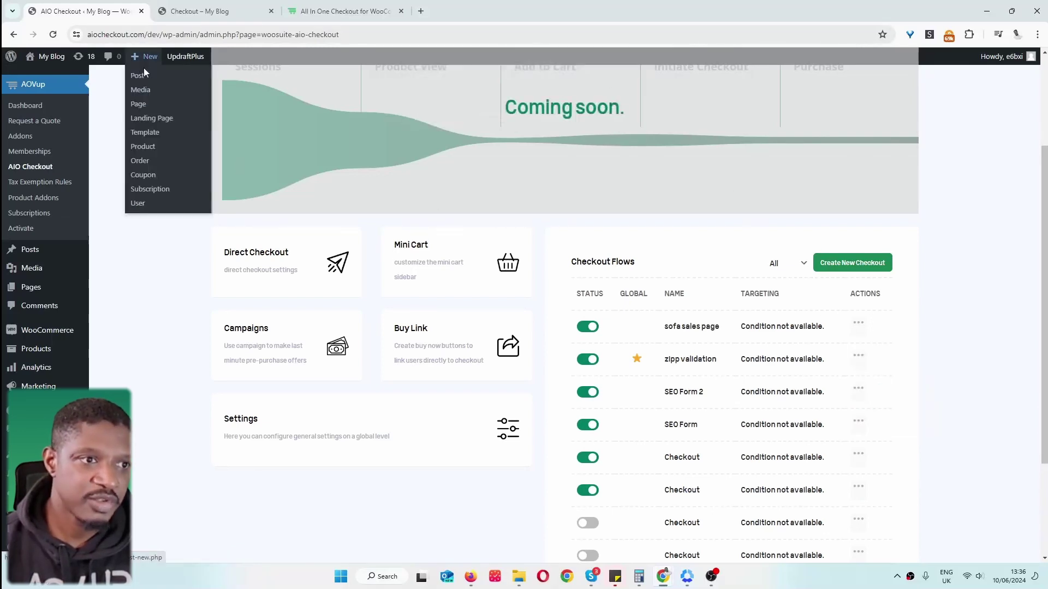
Step: Create a new Elementor landing page and dismiss the template library without inserting a template
{"action": "left_click", "coordinate": [154, 118]}
{"action": "left_click", "coordinate": [557, 106]}
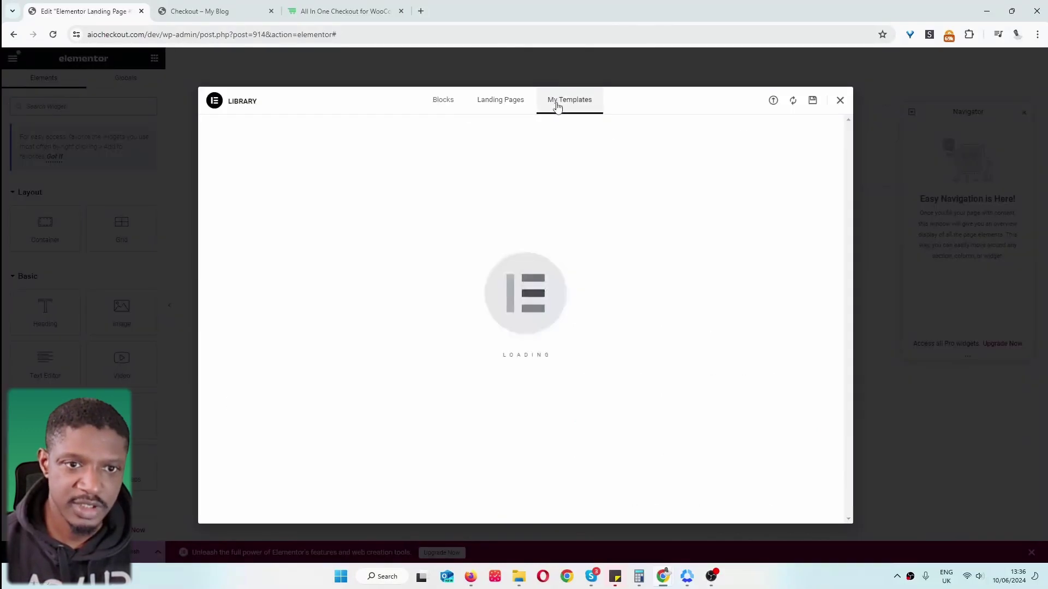
{"action": "left_click", "coordinate": [442, 99]}
{"action": "left_click", "coordinate": [839, 101]}
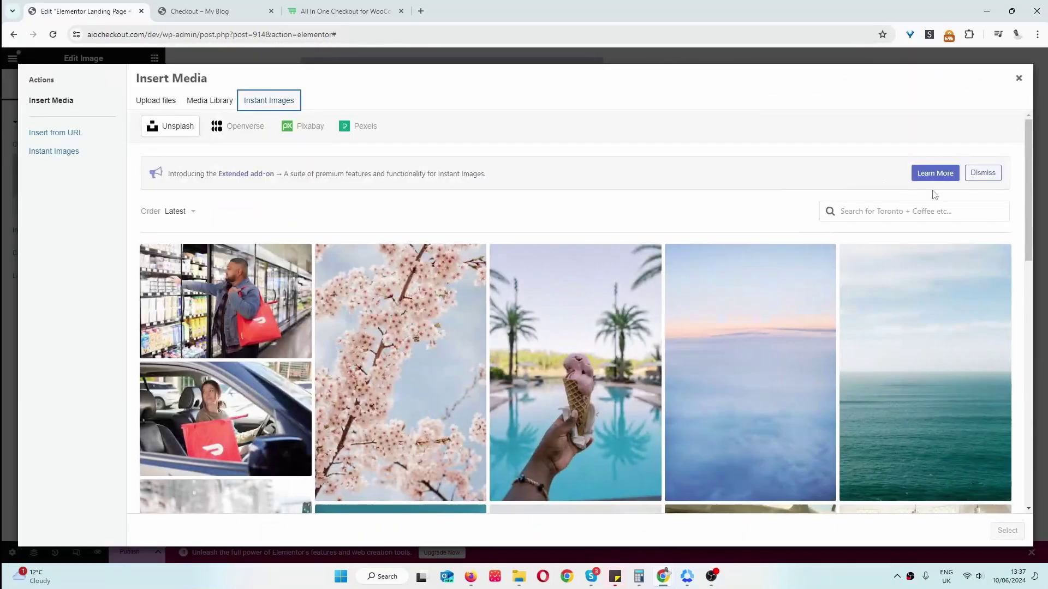
Step: Search the Unsplash pictures in Instant Images for "sofa sale"
{"action": "left_click", "coordinate": [917, 211]}
{"action": "type", "text": "sofa sale"}
{"action": "key", "text": "Return"}
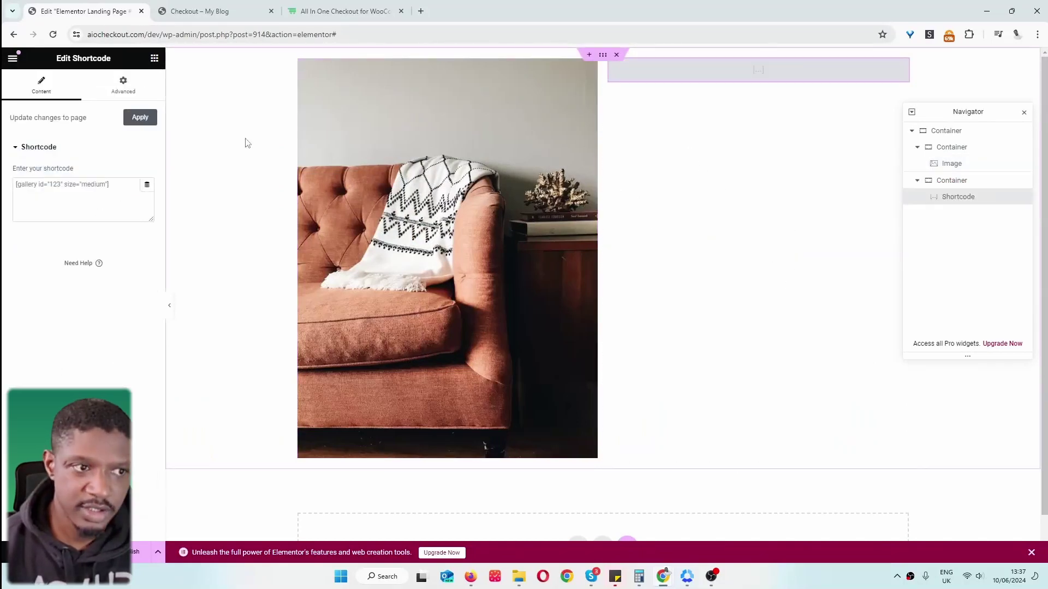
Step: Set the Shortcode widget's content to [wooaio_checkout id=913]
{"action": "left_click", "coordinate": [100, 200]}
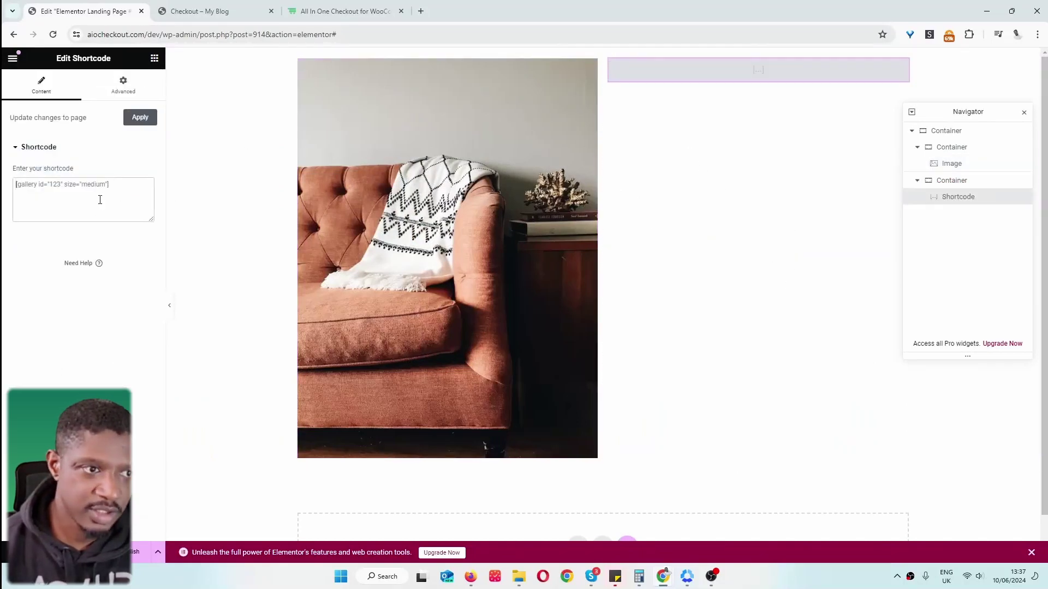
{"action": "type", "text": "[wooaio_checkout id=913]"}
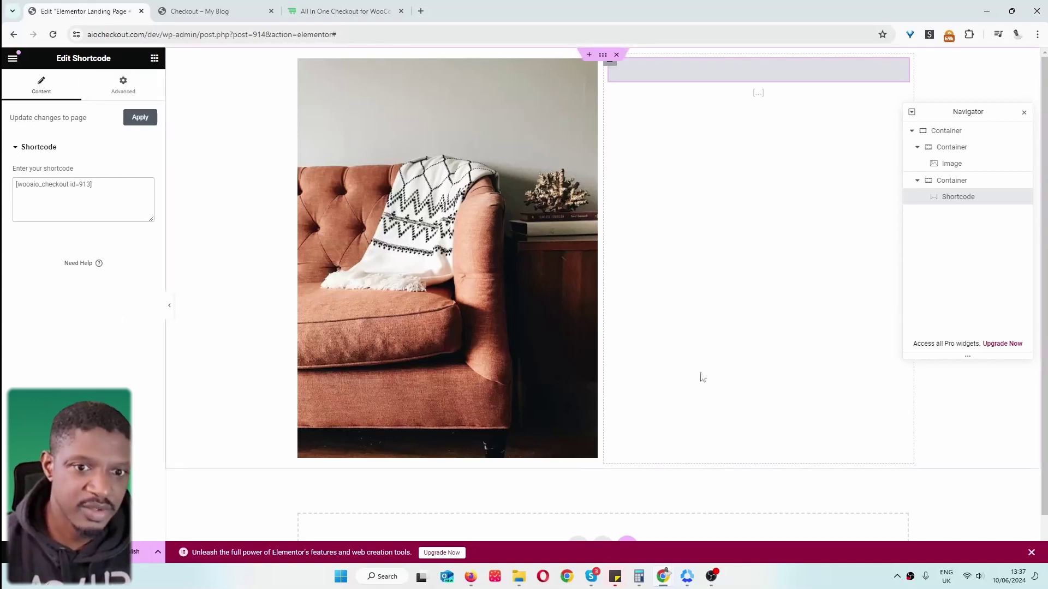
Step: Add an Image widget below the checkout shortcode and search Instant Images for "payment"
{"action": "left_click", "coordinate": [154, 58]}
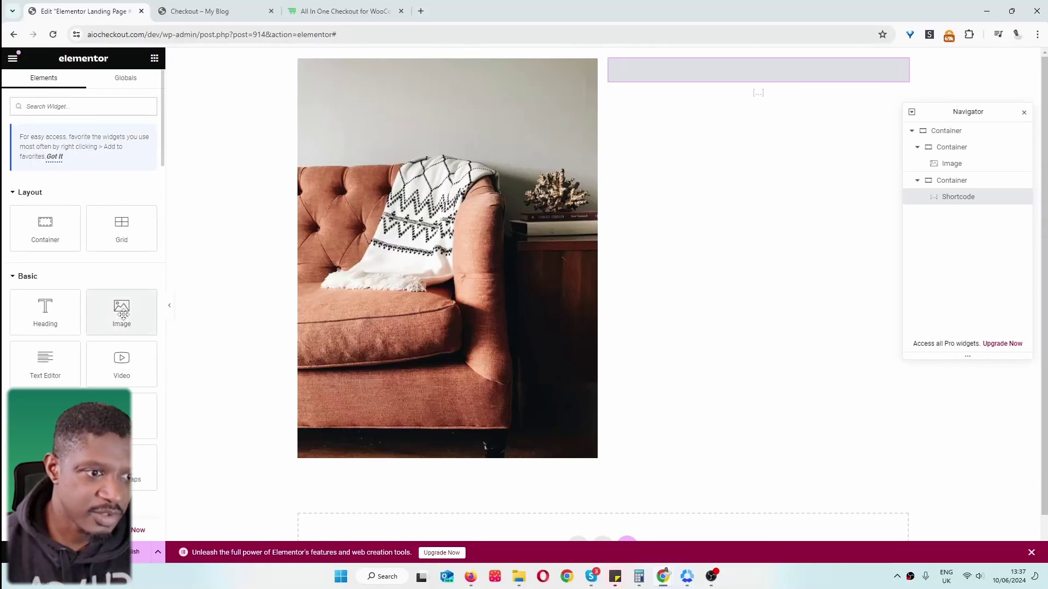
{"action": "left_click_drag", "start_coordinate": [121, 311], "coordinate": [750, 166]}
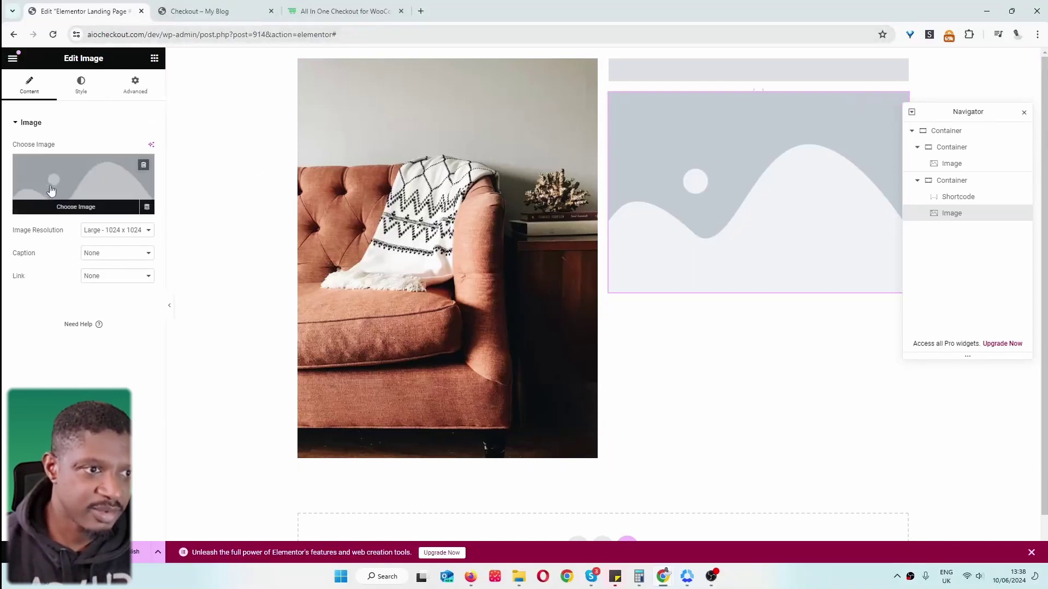
{"action": "left_click", "coordinate": [81, 205]}
{"action": "left_click", "coordinate": [259, 104]}
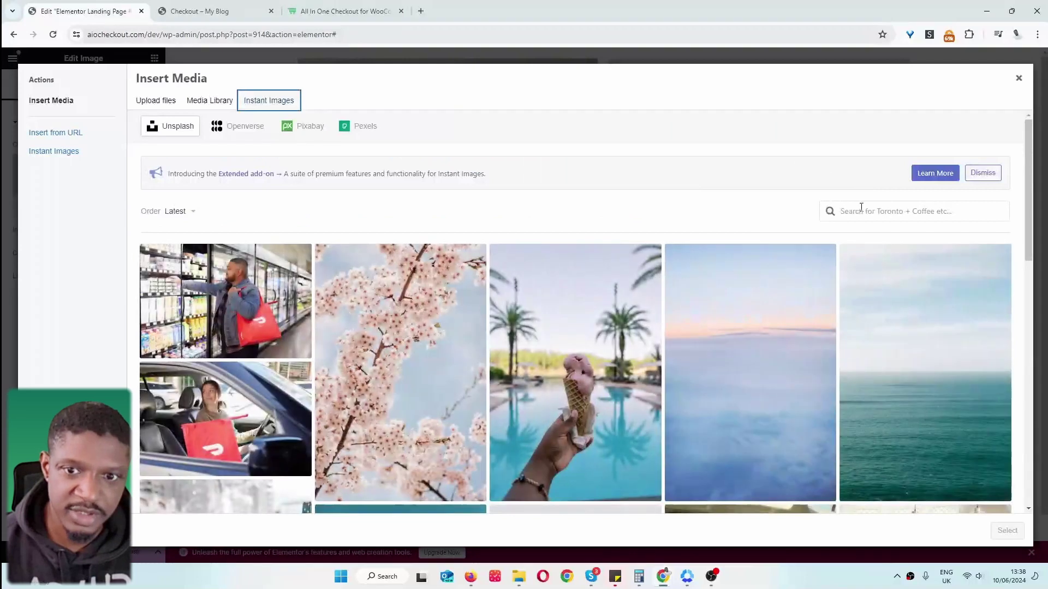
{"action": "left_click", "coordinate": [868, 214]}
{"action": "type", "text": "payment"}
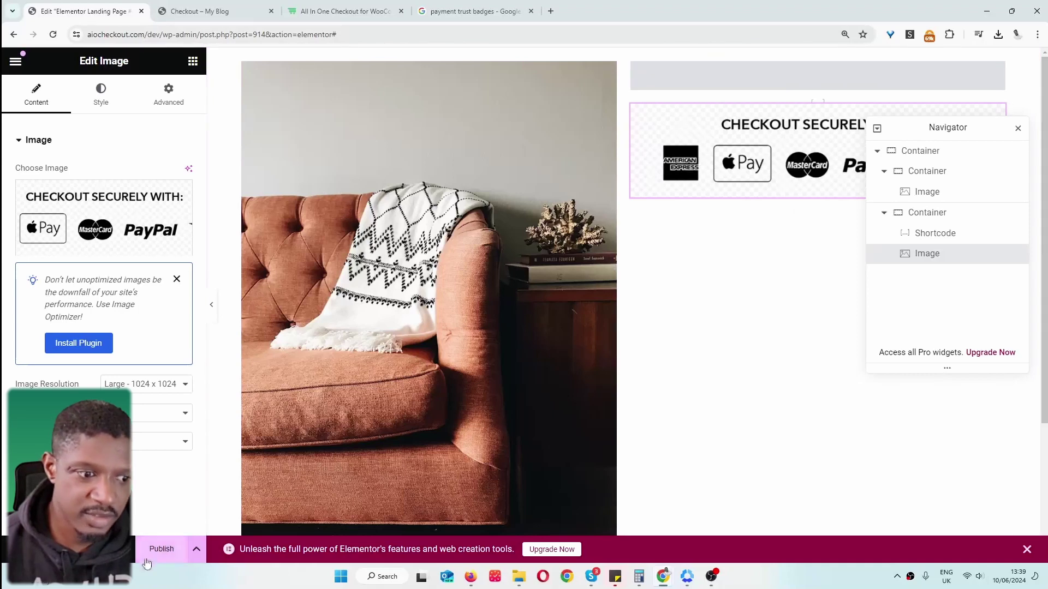
Step: Publish the landing page and preview it from the billing fields down to the payment badges
{"action": "left_click", "coordinate": [176, 557]}
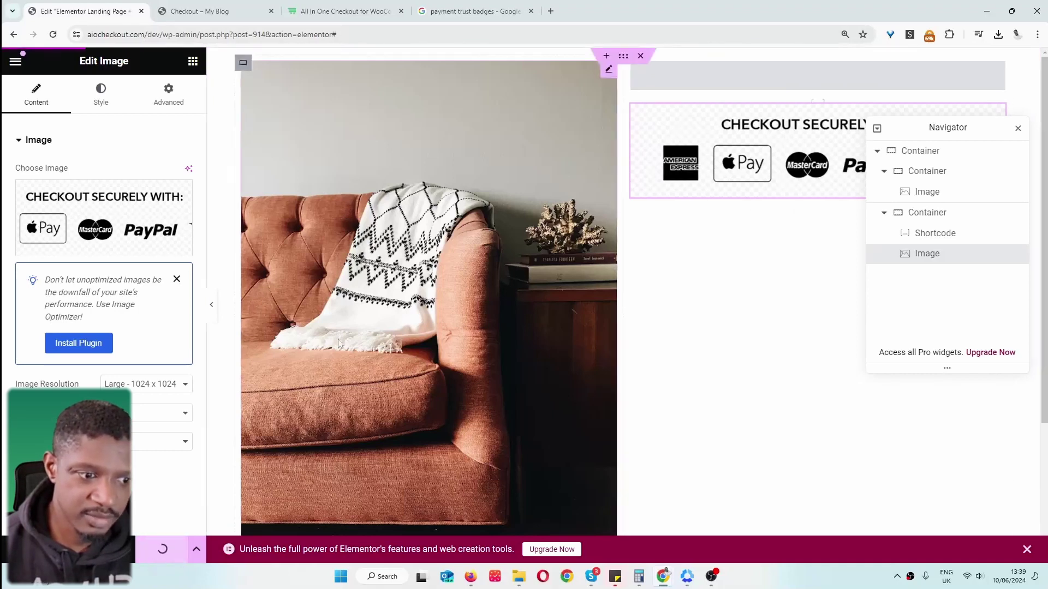
{"action": "left_click", "coordinate": [196, 549]}
{"action": "left_click", "coordinate": [164, 460]}
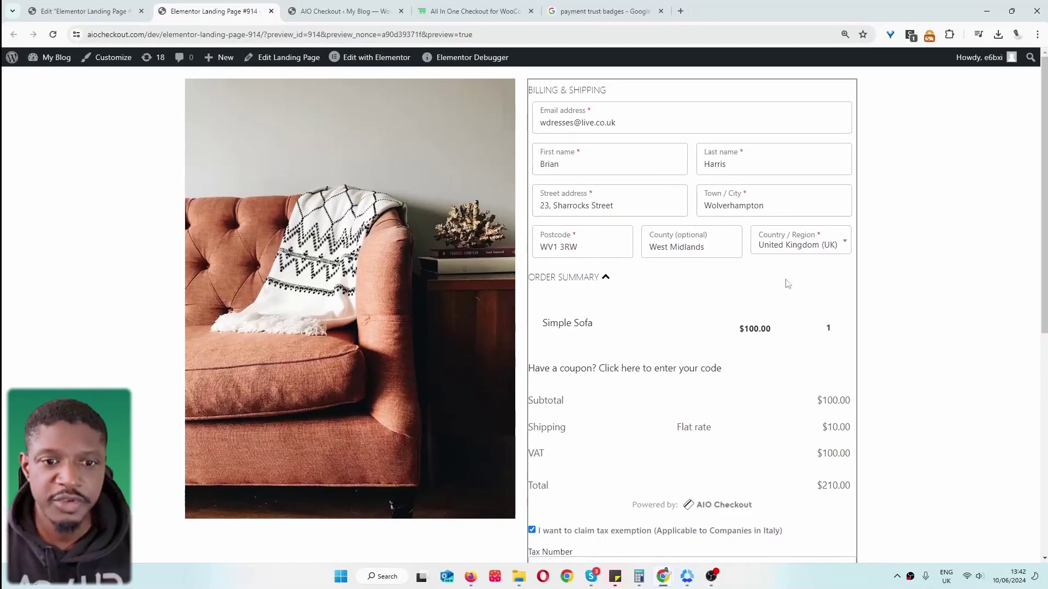
{"action": "scroll", "coordinate": [819, 279], "scroll_direction": "down", "scroll_amount": 7}
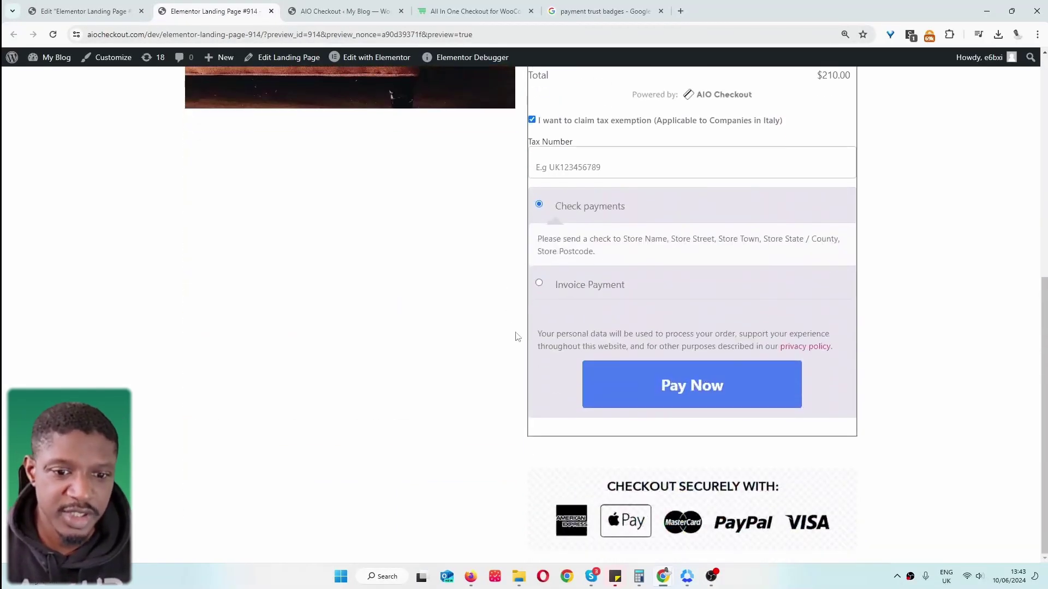
{"action": "scroll", "coordinate": [517, 335], "scroll_direction": "up", "scroll_amount": 3}
{"action": "scroll", "coordinate": [939, 252], "scroll_direction": "up", "scroll_amount": 5}
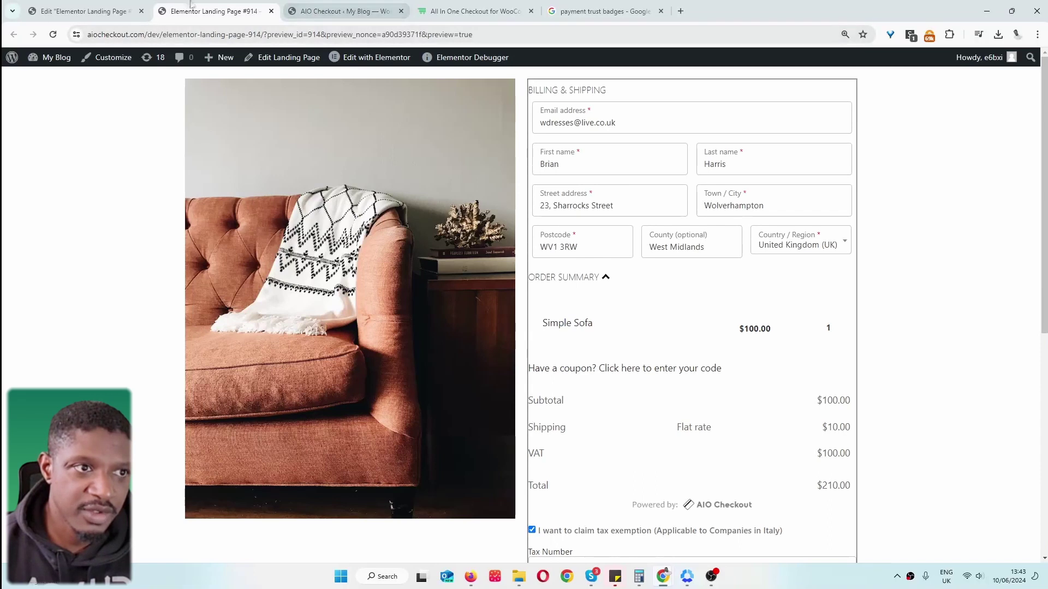
Step: Return to the landing page's Elementor editor and look through the available widgets and page layout
{"action": "left_click", "coordinate": [103, 11]}
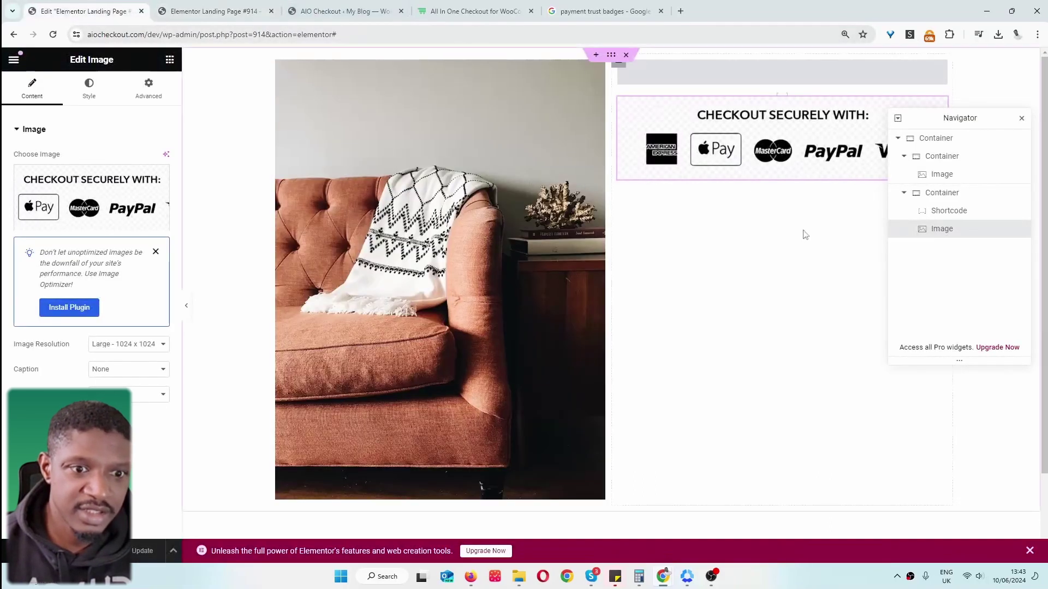
{"action": "left_click", "coordinate": [169, 59]}
{"action": "scroll", "coordinate": [76, 288], "scroll_direction": "down", "scroll_amount": 10}
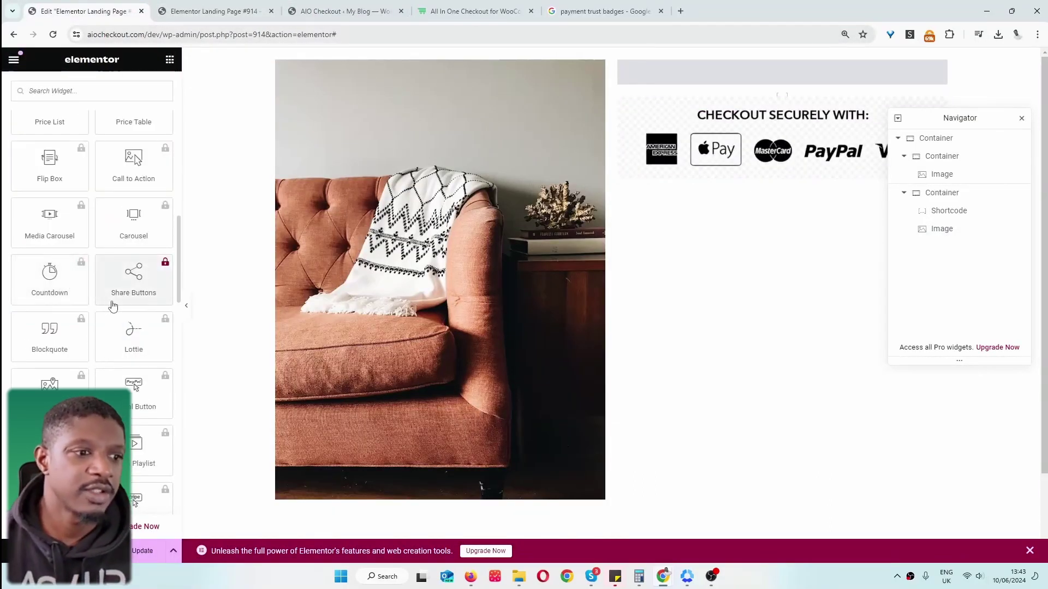
{"action": "scroll", "coordinate": [320, 325], "scroll_direction": "down", "scroll_amount": 2}
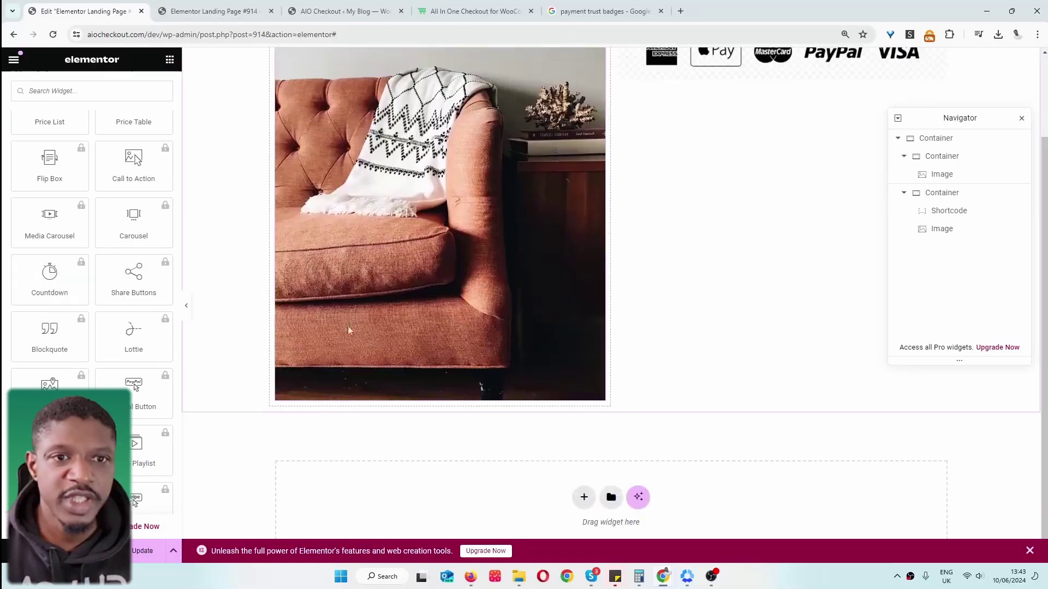
{"action": "scroll", "coordinate": [555, 322], "scroll_direction": "up", "scroll_amount": 2}
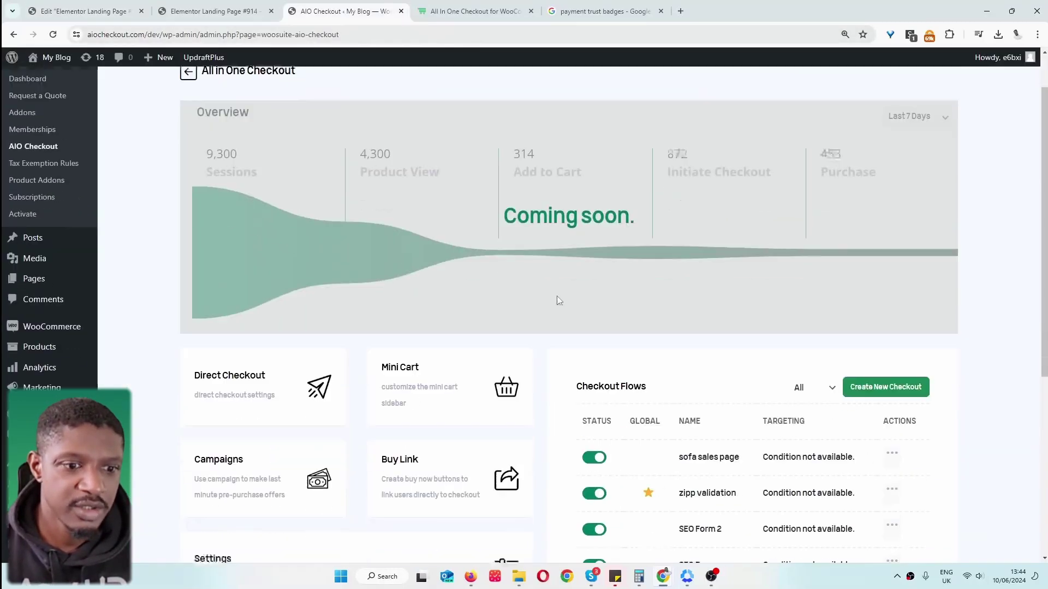
Step: Open the general settings of AIO Checkout
{"action": "scroll", "coordinate": [559, 301], "scroll_direction": "down", "scroll_amount": 3}
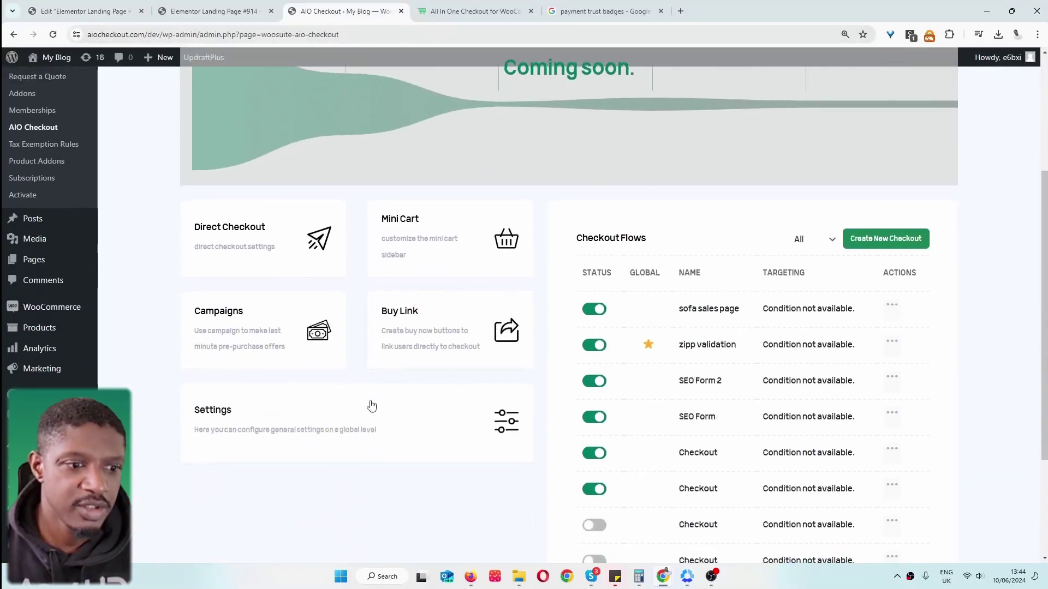
{"action": "left_click", "coordinate": [346, 421]}
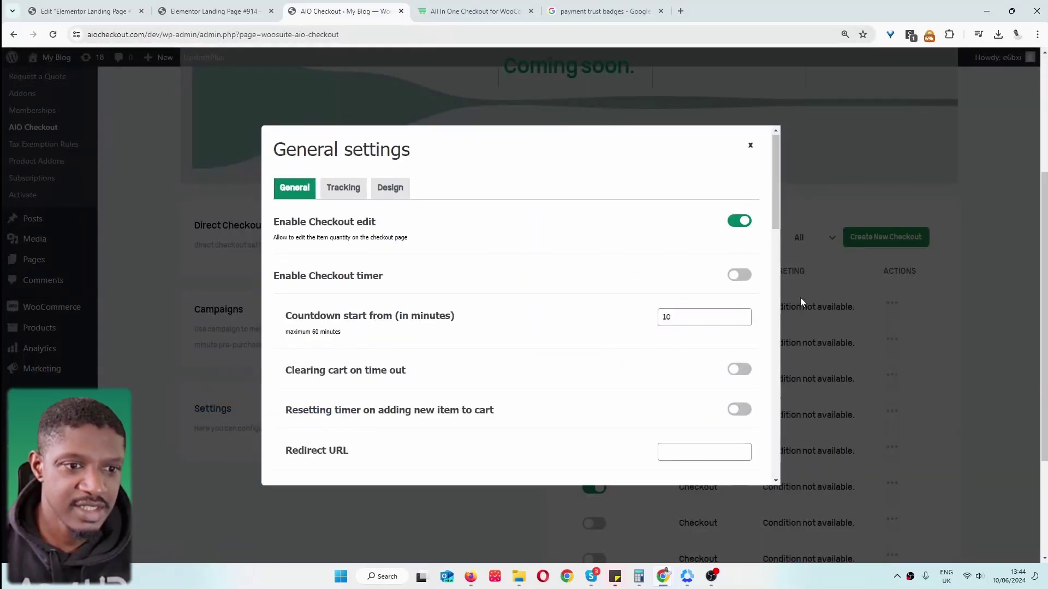
Step: Enable the checkout timer, look through the remaining general options and save the settings
{"action": "left_click", "coordinate": [740, 278]}
{"action": "left_click", "coordinate": [686, 321]}
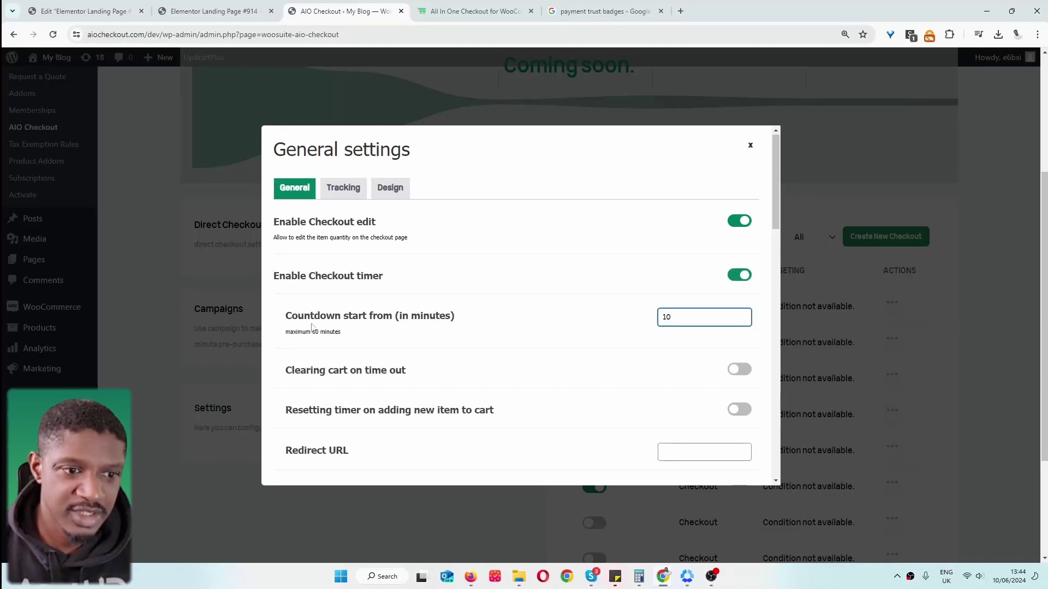
{"action": "scroll", "coordinate": [731, 435], "scroll_direction": "down", "scroll_amount": 3}
{"action": "scroll", "coordinate": [732, 435], "scroll_direction": "up", "scroll_amount": 1}
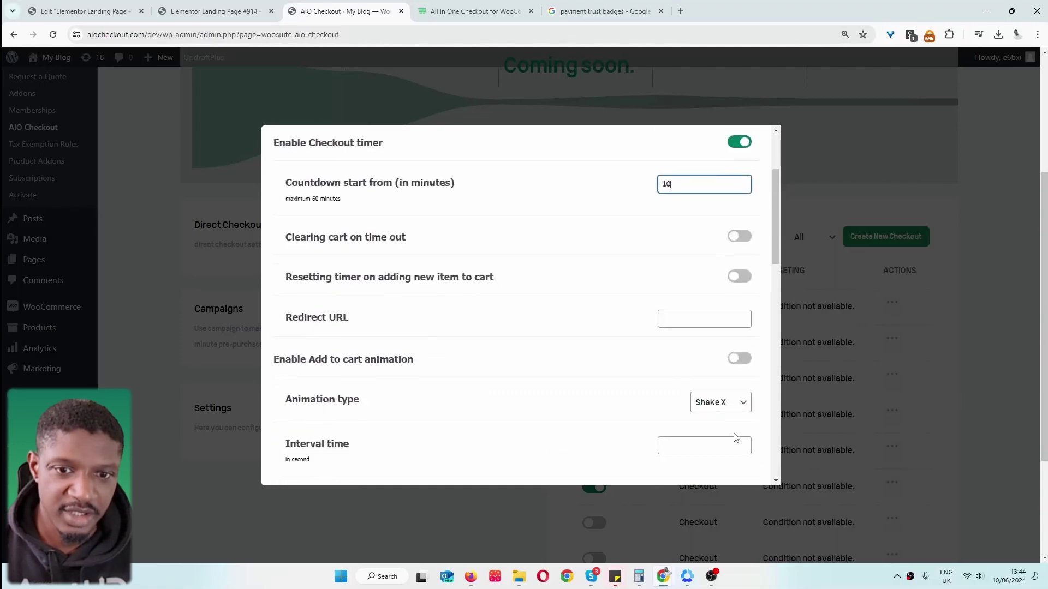
{"action": "scroll", "coordinate": [737, 236], "scroll_direction": "up", "scroll_amount": 1}
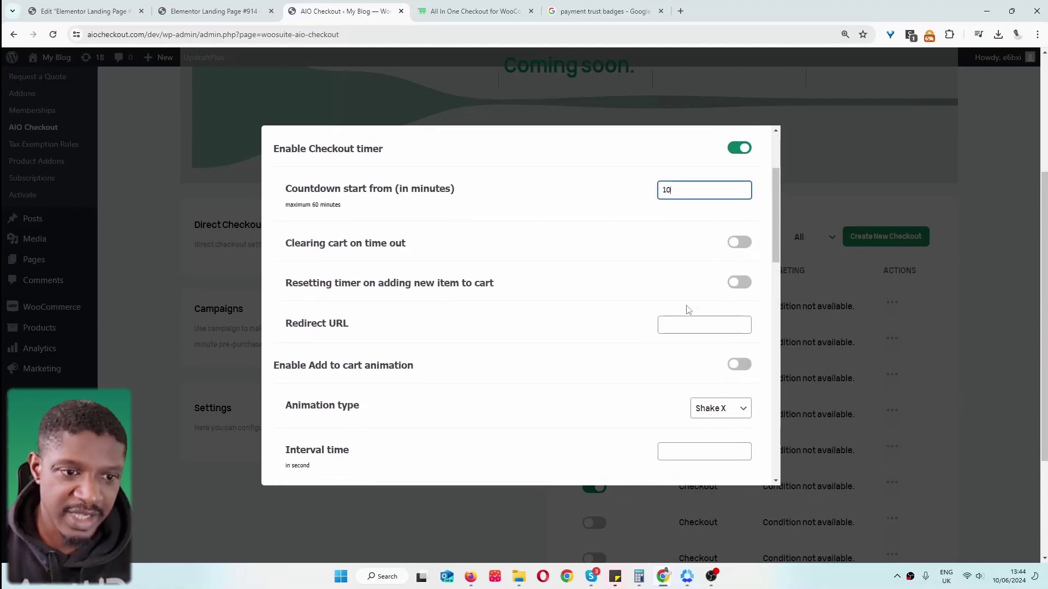
{"action": "scroll", "coordinate": [699, 362], "scroll_direction": "down", "scroll_amount": 15}
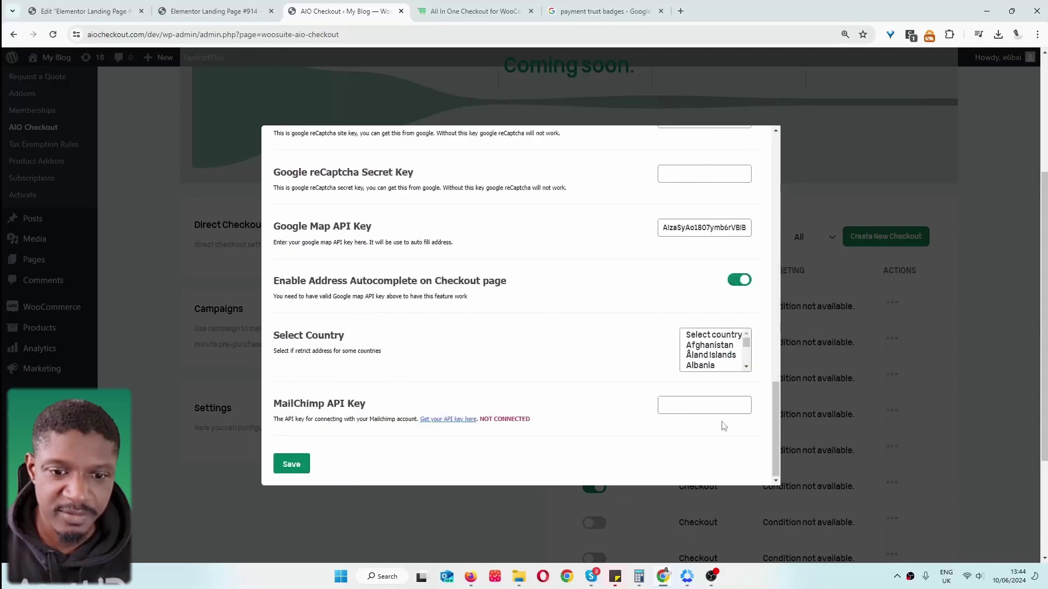
{"action": "left_click", "coordinate": [291, 464]}
Step: Reload the sofa landing page preview and check the countdown timer and the checkout down to the payment badges
{"action": "left_click", "coordinate": [212, 11]}
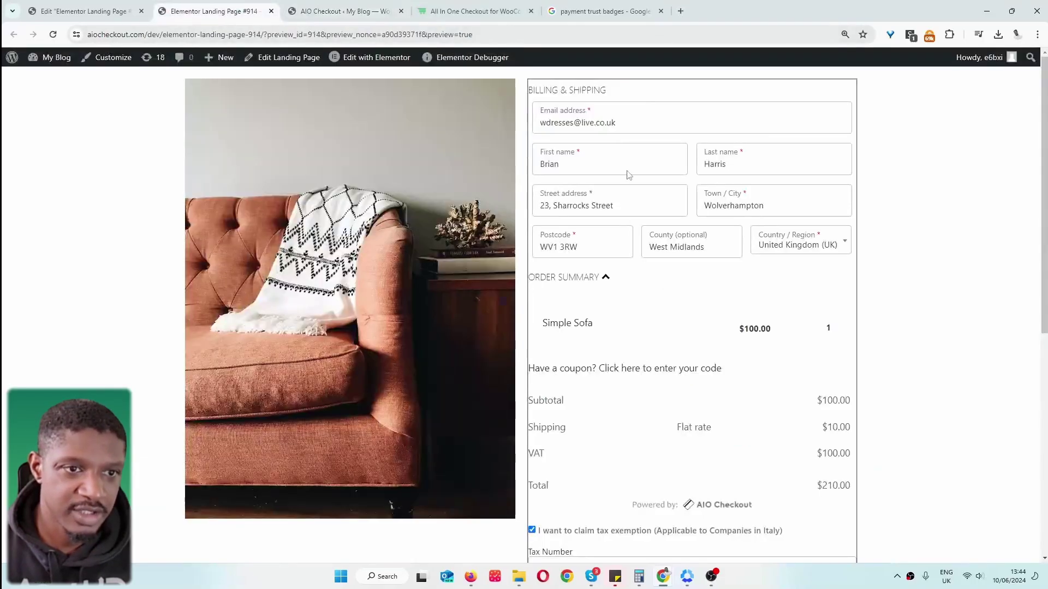
{"action": "key", "text": "F5"}
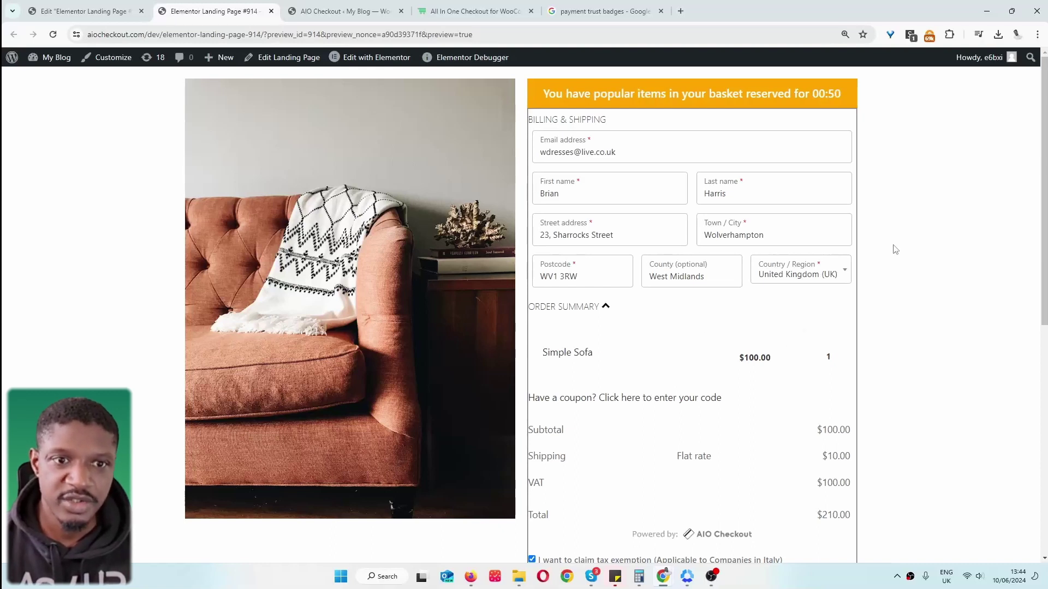
{"action": "scroll", "coordinate": [781, 223], "scroll_direction": "down", "scroll_amount": 8}
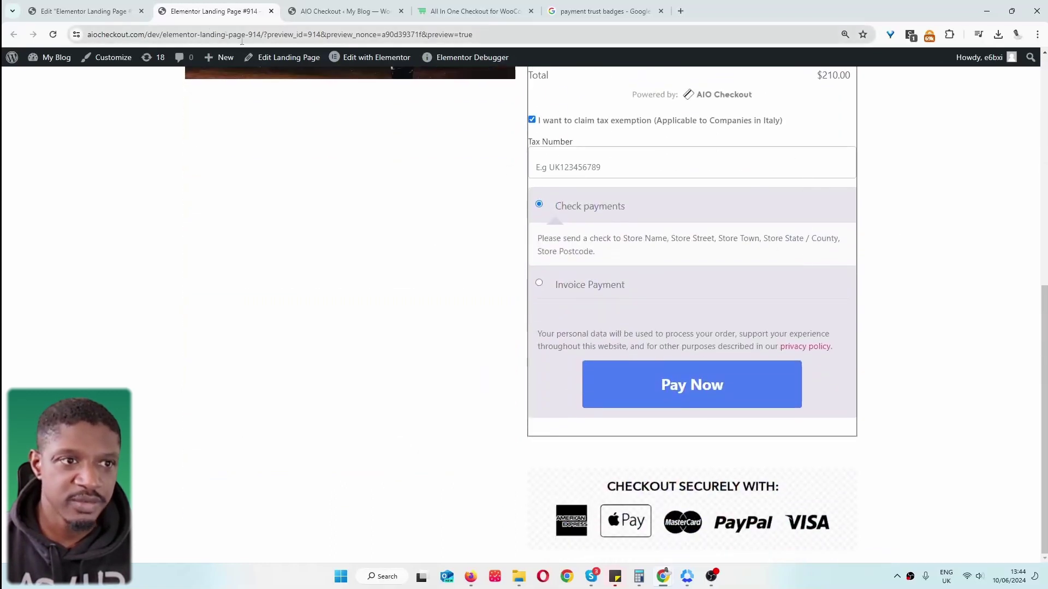
Step: Open the store's cart page, proceed to its checkout page and review the form from billing details to payment options
{"action": "left_click_drag", "start_coordinate": [160, 36], "coordinate": [577, 101]}
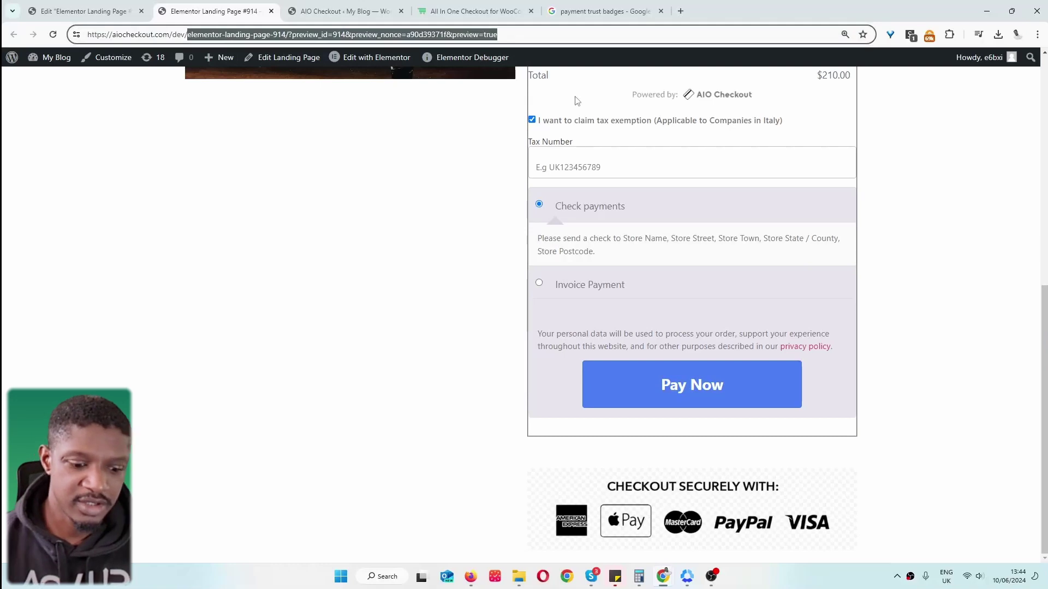
{"action": "type", "text": "checkout.com/dev/c"}
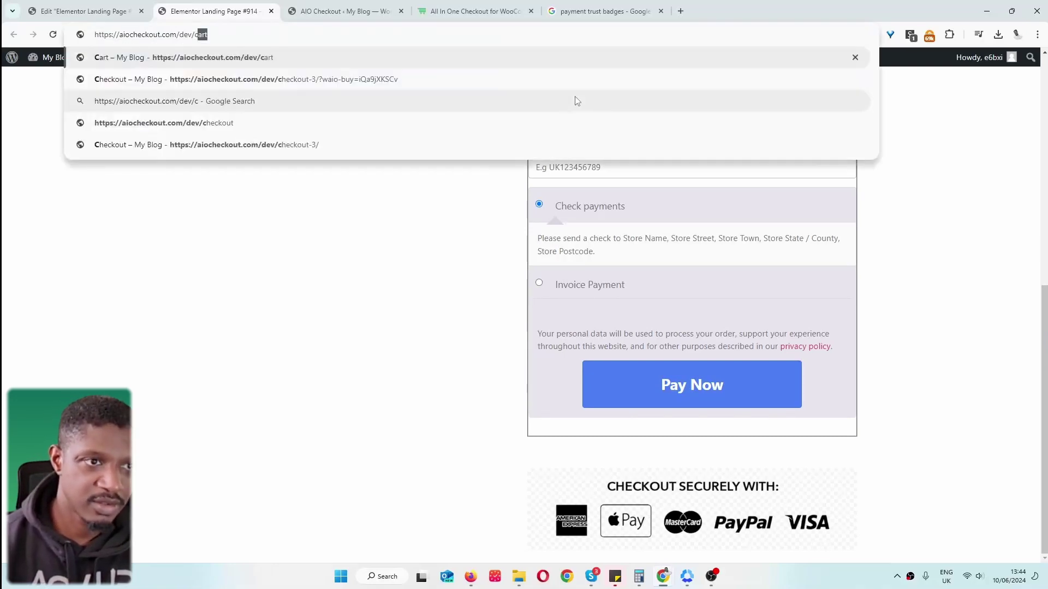
{"action": "key", "text": "Return"}
{"action": "left_click", "coordinate": [787, 435]}
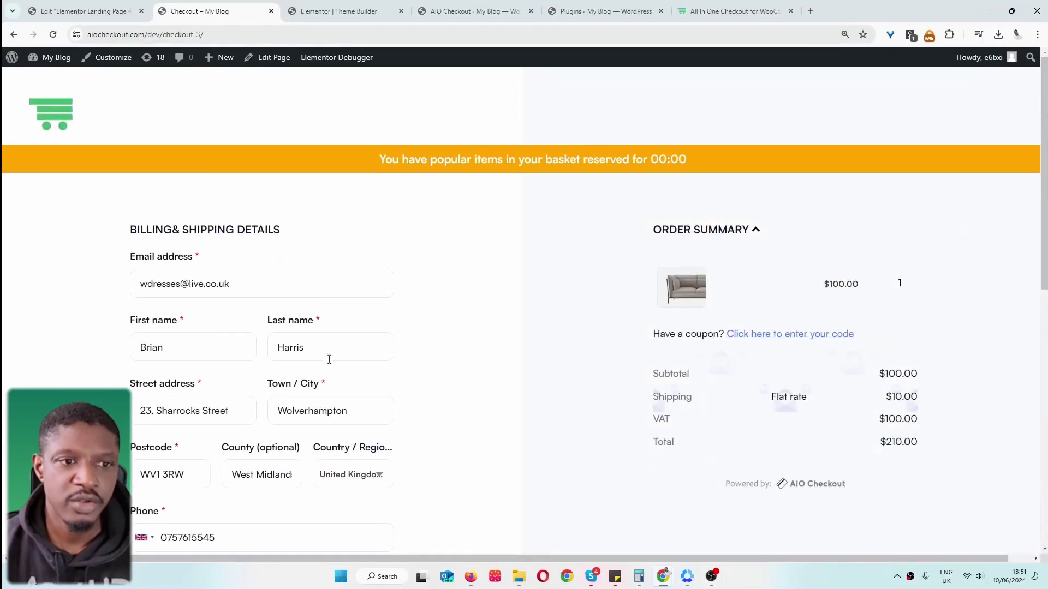
{"action": "scroll", "coordinate": [582, 274], "scroll_direction": "down", "scroll_amount": 1}
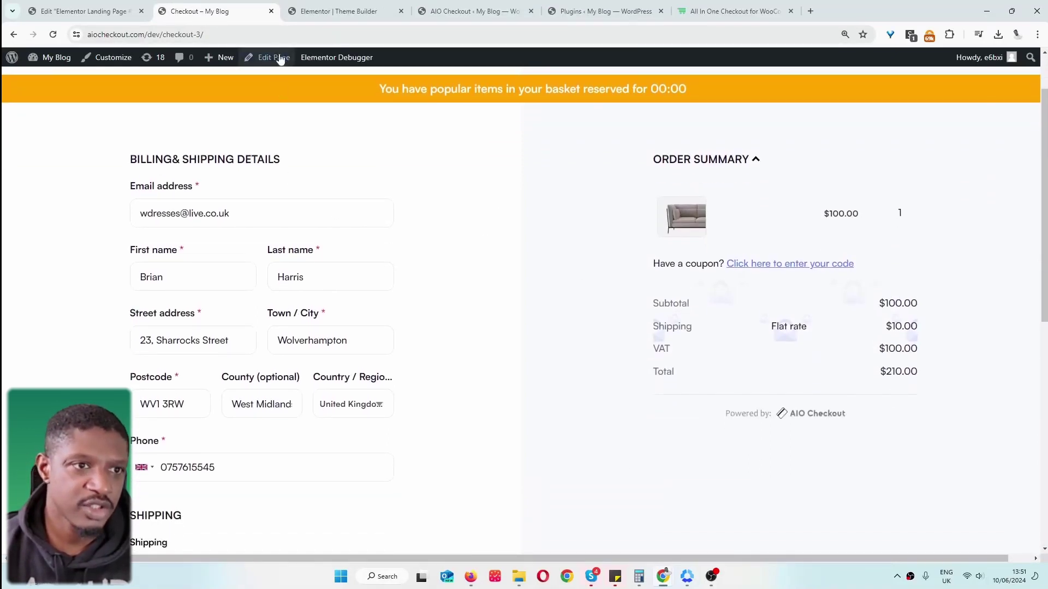
{"action": "scroll", "coordinate": [648, 353], "scroll_direction": "down", "scroll_amount": 4}
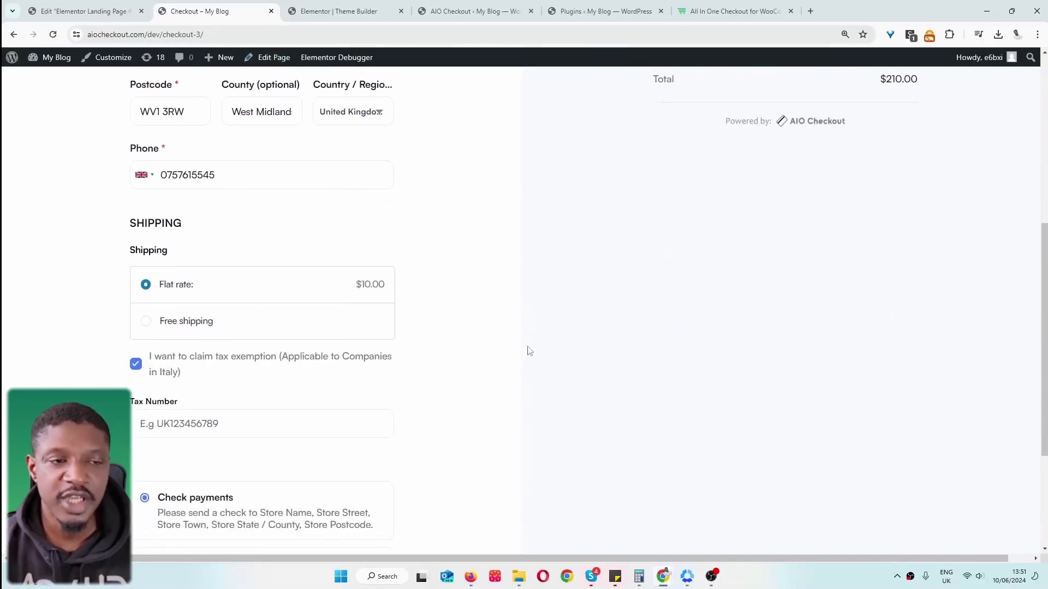
{"action": "scroll", "coordinate": [529, 351], "scroll_direction": "up", "scroll_amount": 5}
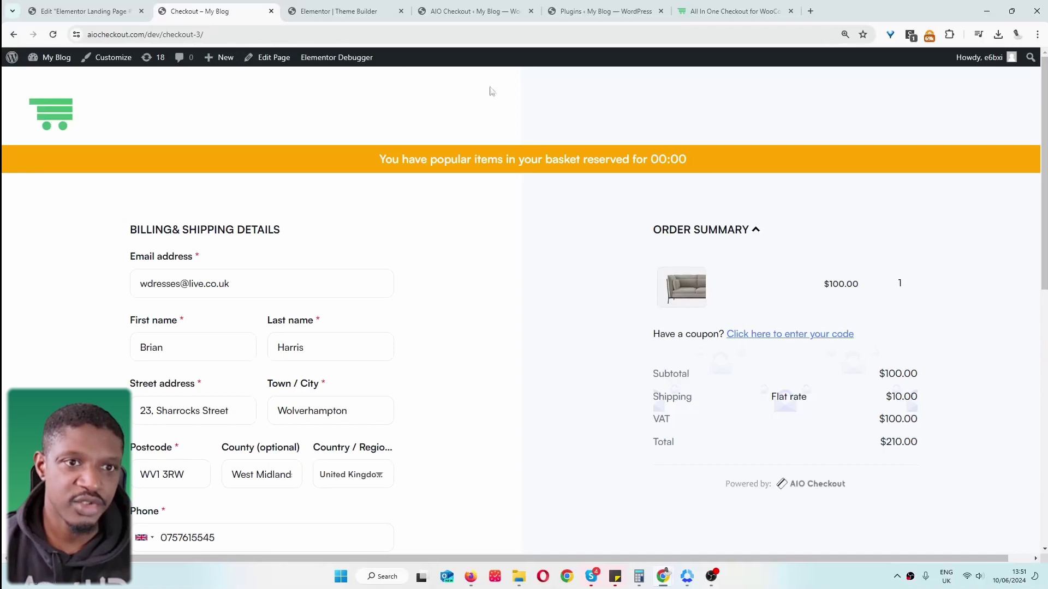
Step: Open the "zipp validation" checkout flow in AIO Checkout and edit the design of its Multiple Columns Modern template
{"action": "left_click", "coordinate": [470, 11]}
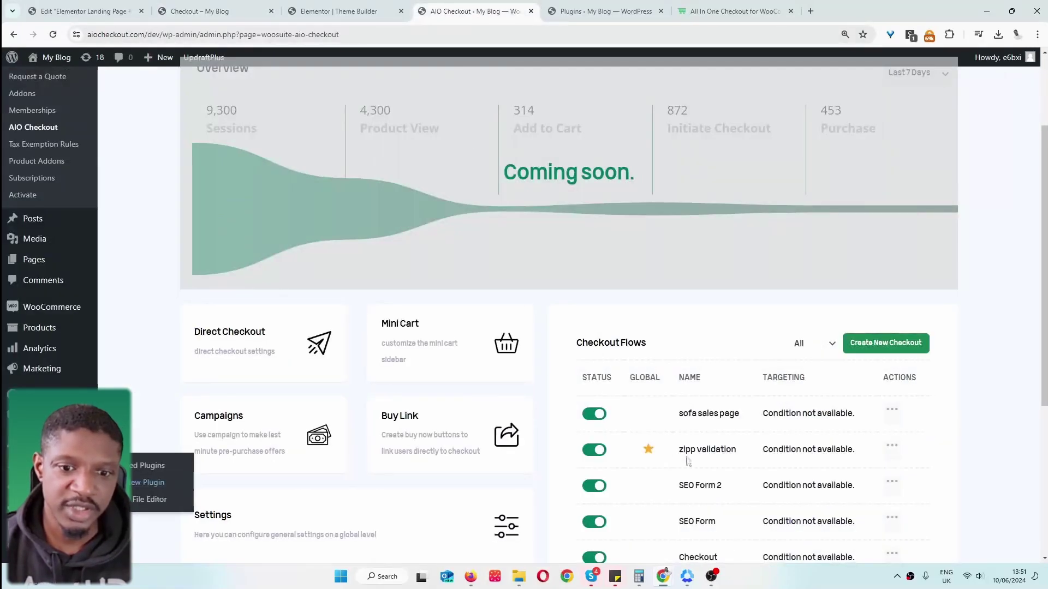
{"action": "scroll", "coordinate": [699, 444], "scroll_direction": "down", "scroll_amount": 2}
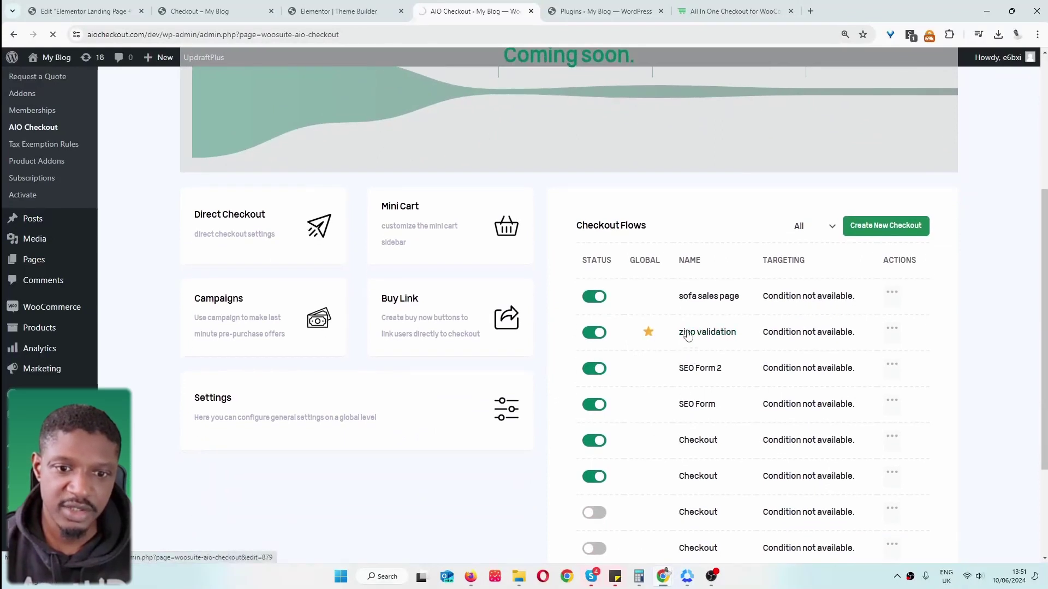
{"action": "left_click", "coordinate": [690, 332]}
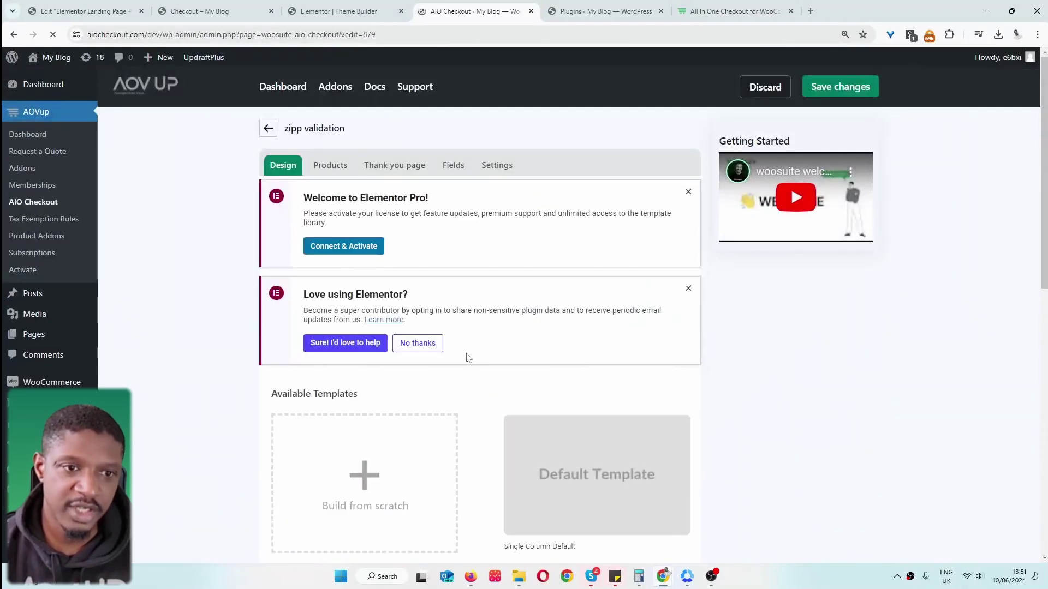
{"action": "scroll", "coordinate": [610, 408], "scroll_direction": "down", "scroll_amount": 1}
{"action": "scroll", "coordinate": [608, 404], "scroll_direction": "down", "scroll_amount": 5}
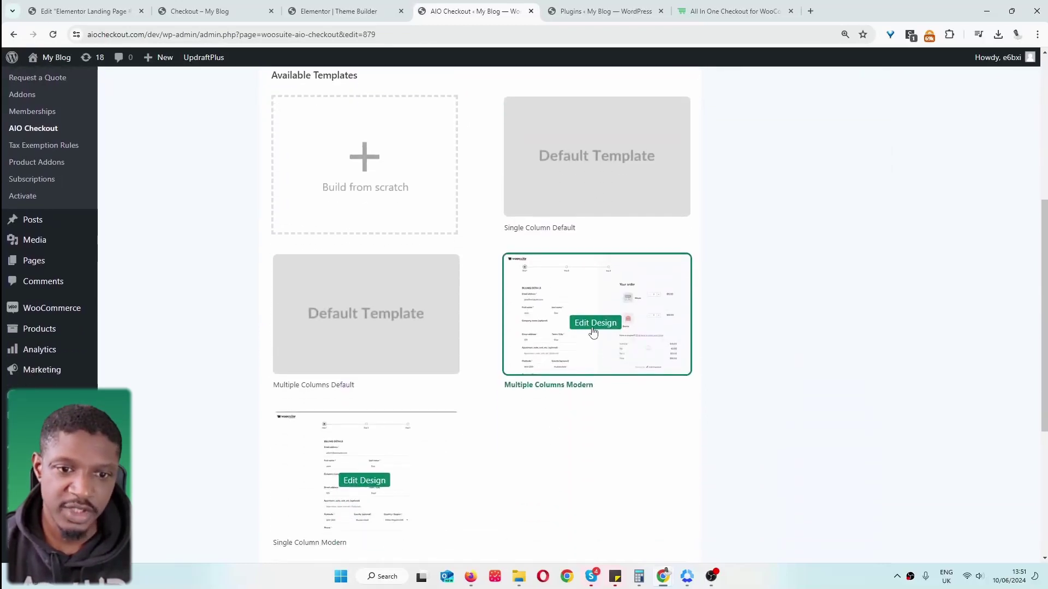
{"action": "left_click", "coordinate": [594, 327]}
Step: Try a #dd3333 primary button colour and a #a5a5a5 page background on the template, and close the customizer without saving
{"action": "left_click", "coordinate": [150, 309]}
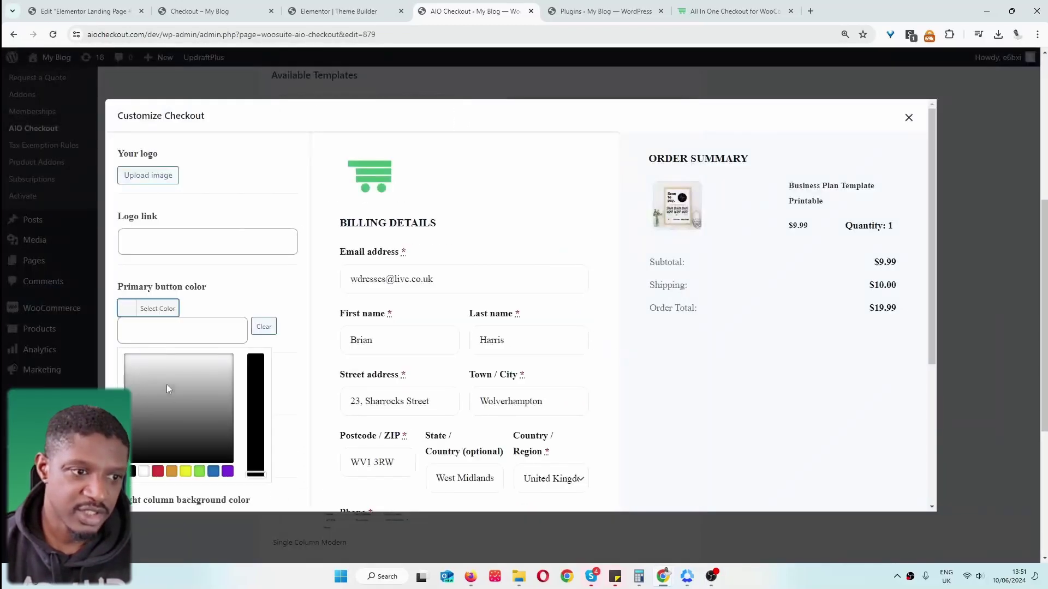
{"action": "left_click", "coordinate": [180, 421]}
{"action": "left_click", "coordinate": [158, 471]}
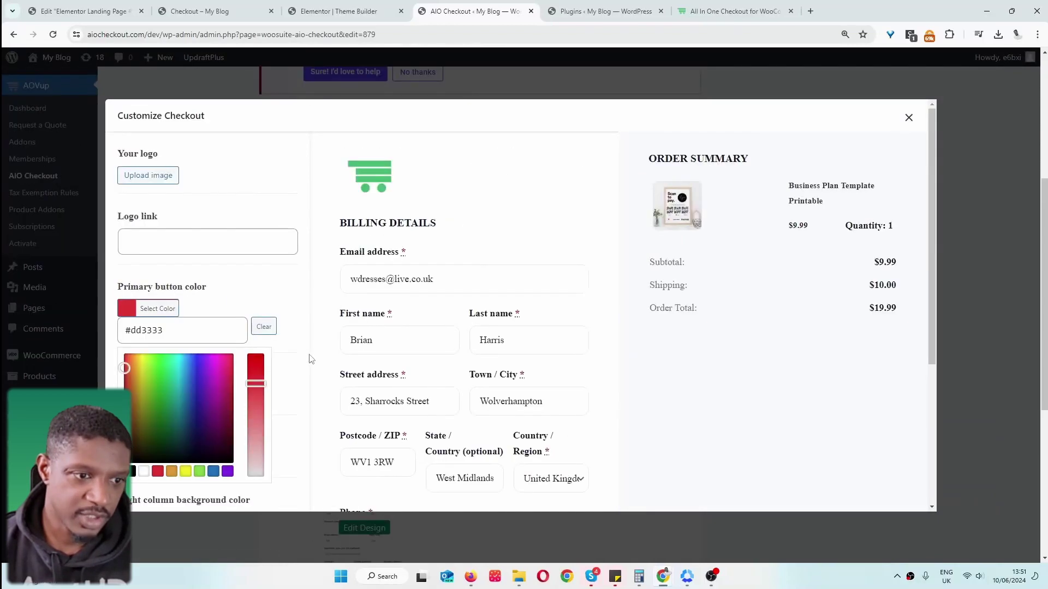
{"action": "left_click", "coordinate": [300, 367]}
{"action": "left_click", "coordinate": [157, 370]}
{"action": "left_click", "coordinate": [193, 455]}
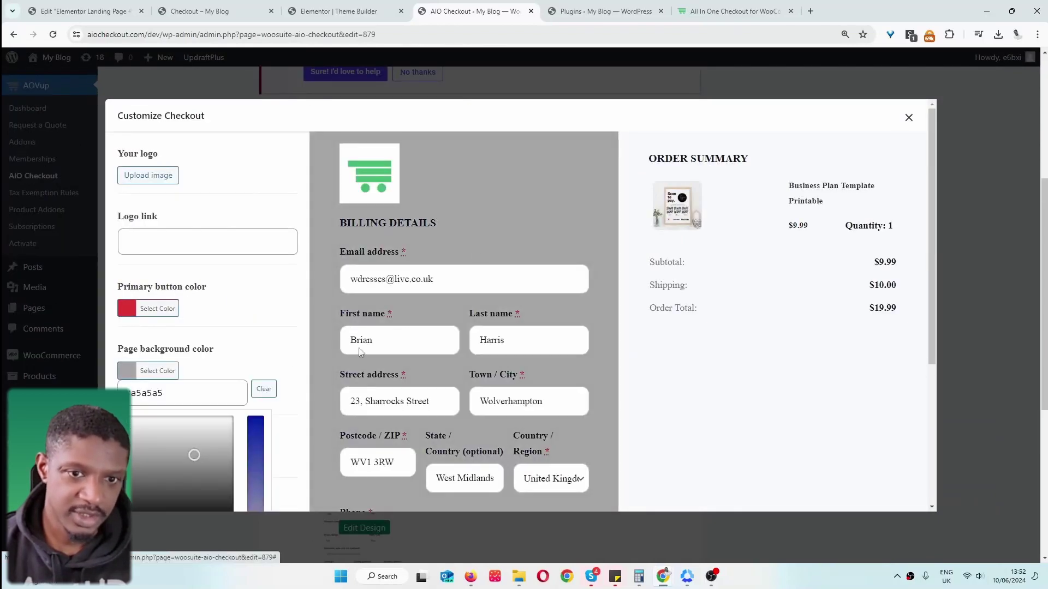
{"action": "left_click", "coordinate": [909, 117]}
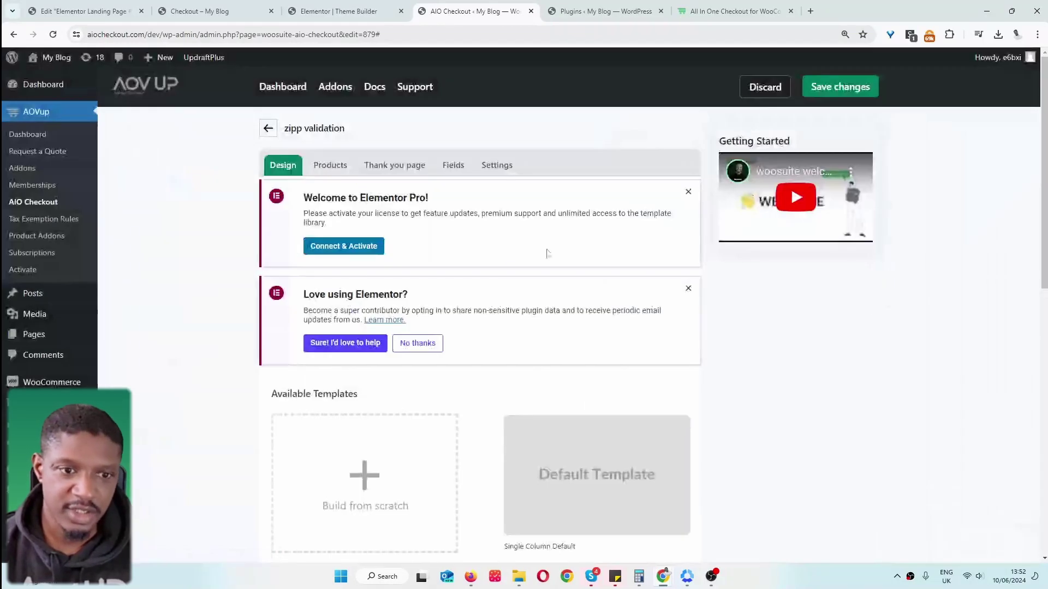
Step: Look over the flow's available templates, start a new checkout template from scratch and select its empty first block
{"action": "scroll", "coordinate": [491, 328], "scroll_direction": "down", "scroll_amount": 5}
{"action": "scroll", "coordinate": [365, 461], "scroll_direction": "down", "scroll_amount": 3}
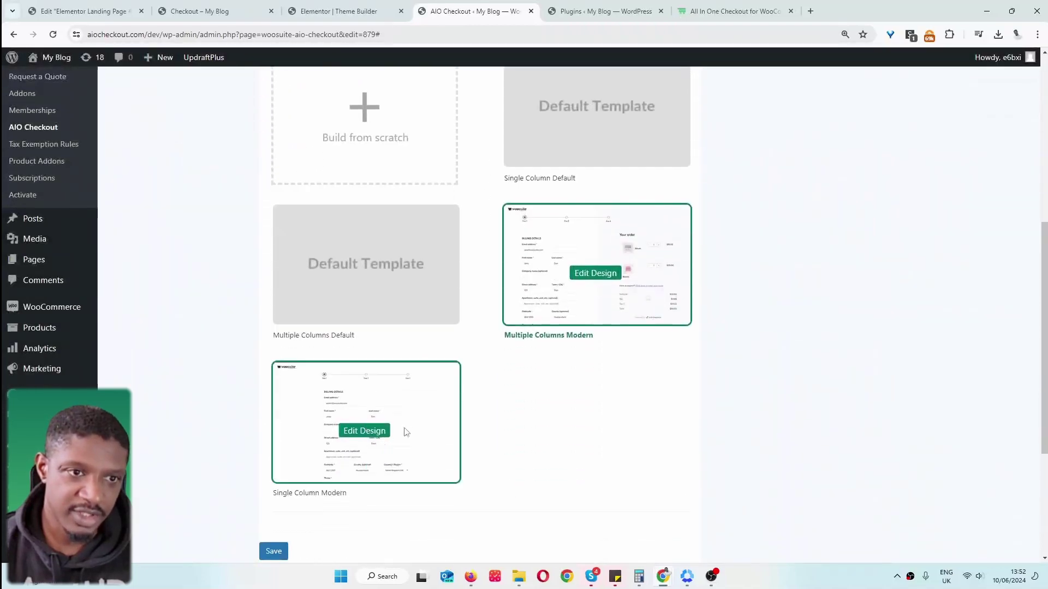
{"action": "scroll", "coordinate": [404, 382], "scroll_direction": "up", "scroll_amount": 4}
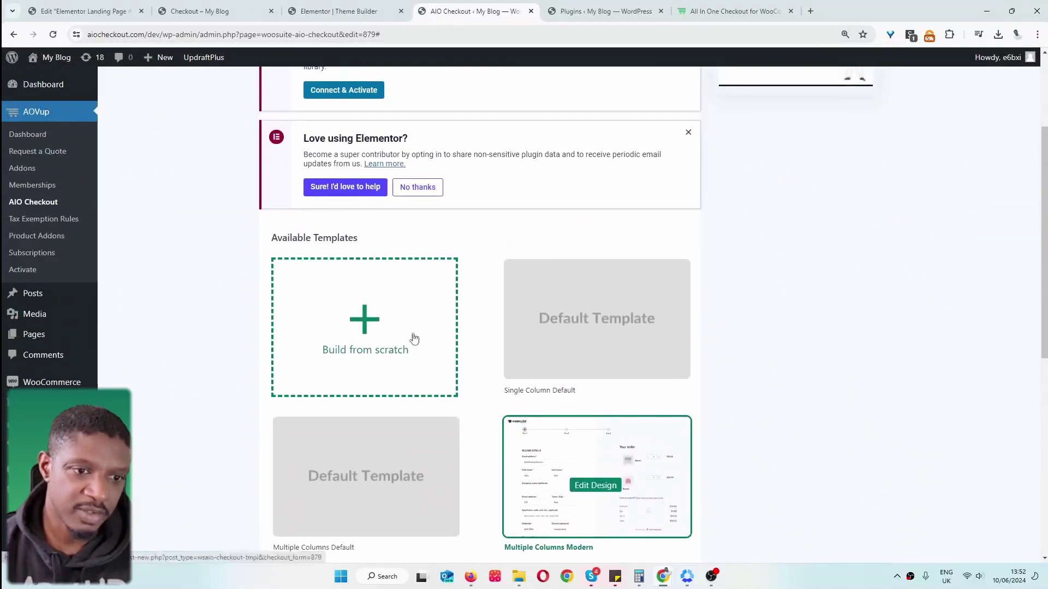
{"action": "left_click", "coordinate": [366, 324]}
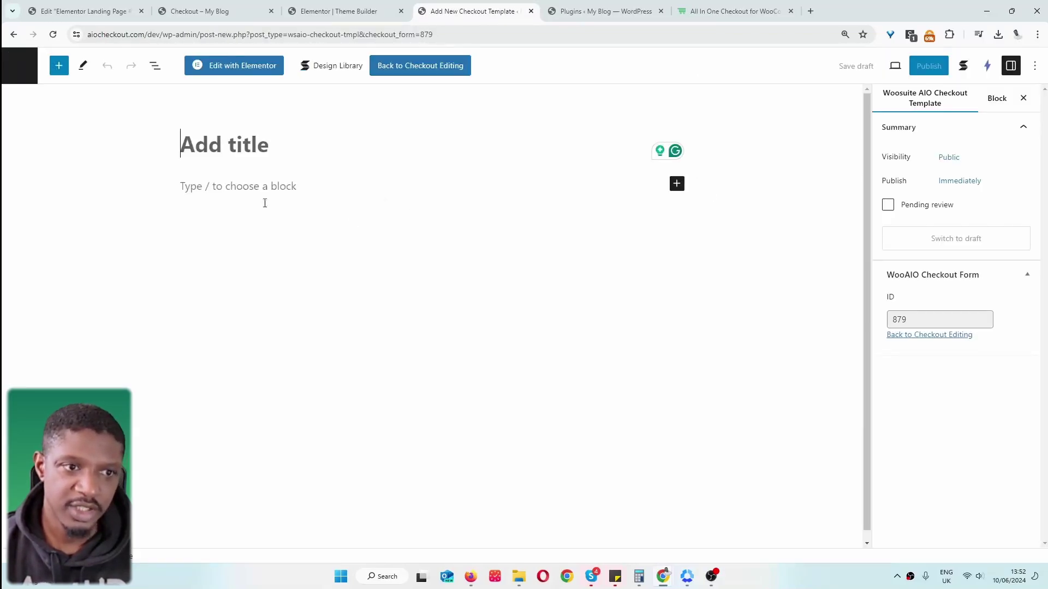
{"action": "left_click", "coordinate": [297, 187]}
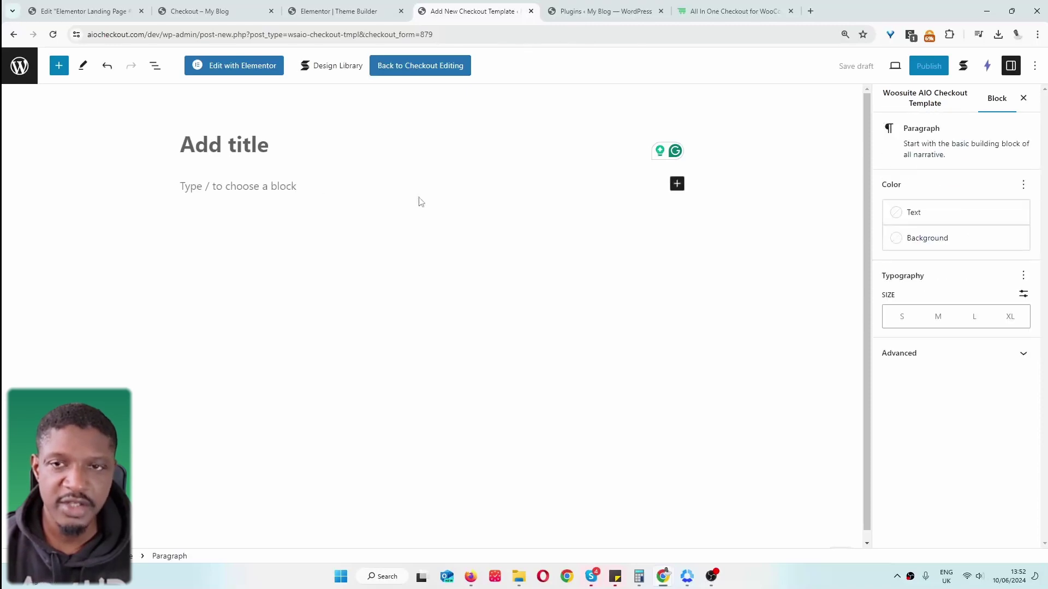